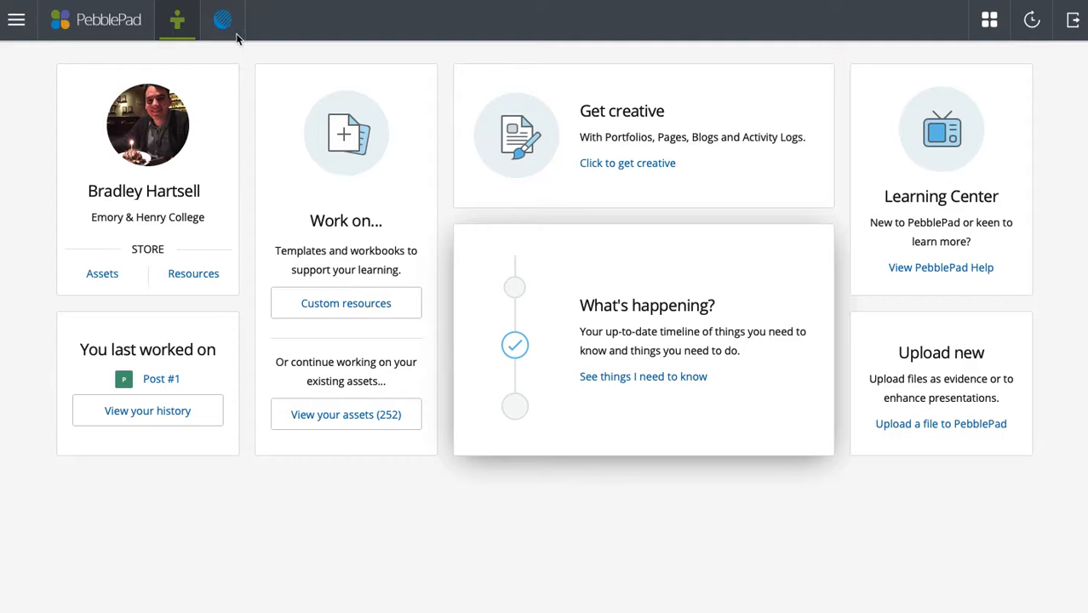
- Create a new blog from the Get creative menu to open its empty editor
click(17, 26)
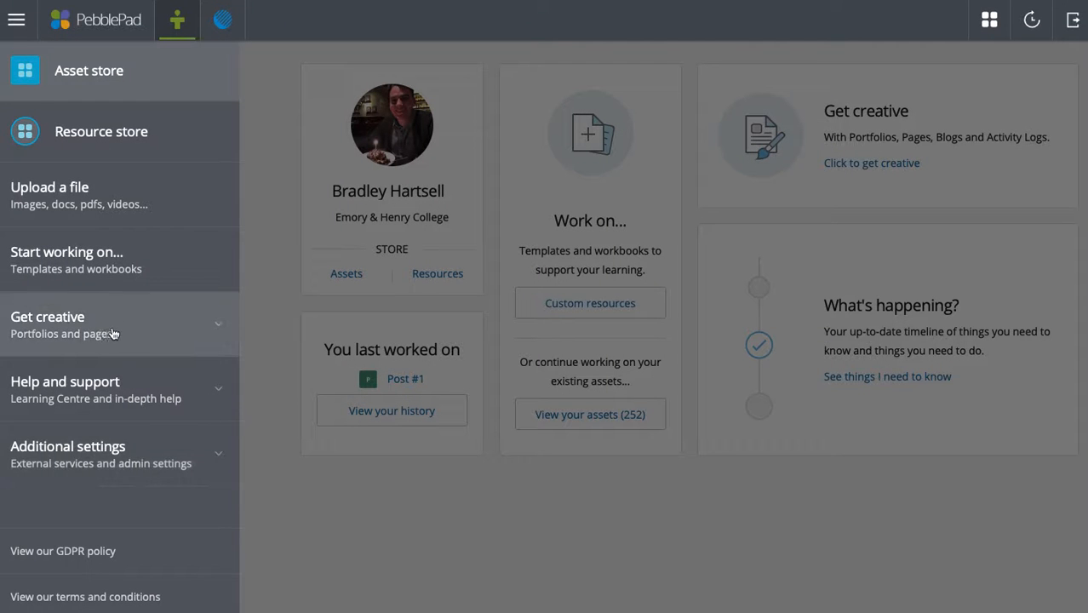
click(149, 322)
click(94, 432)
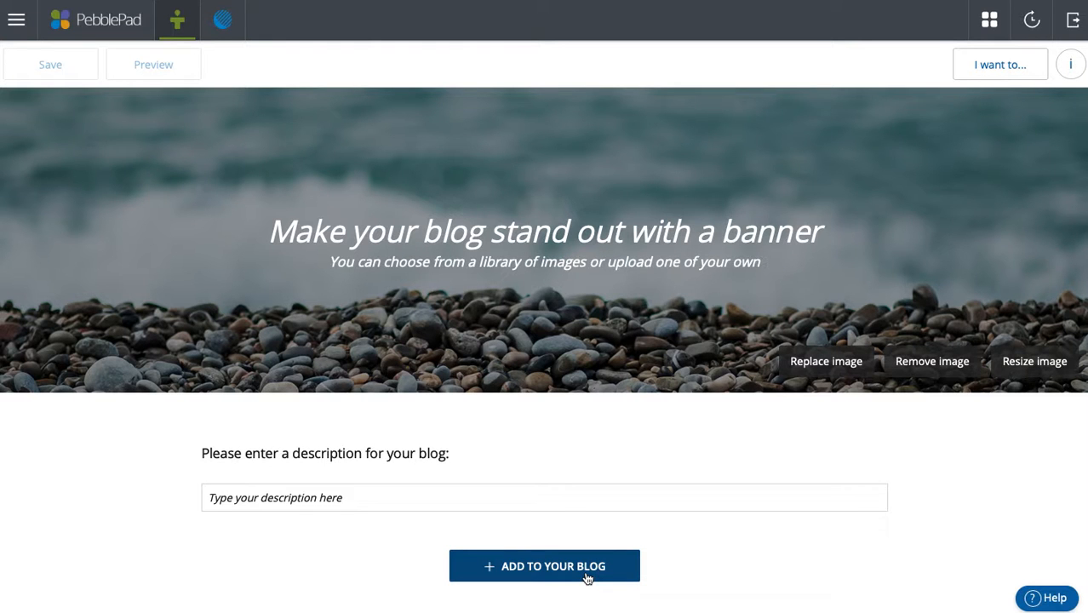
- Title the blog with the author's first name plus 'Blog/Reflections' and replace the banner with the sparkler photo
click(522, 230)
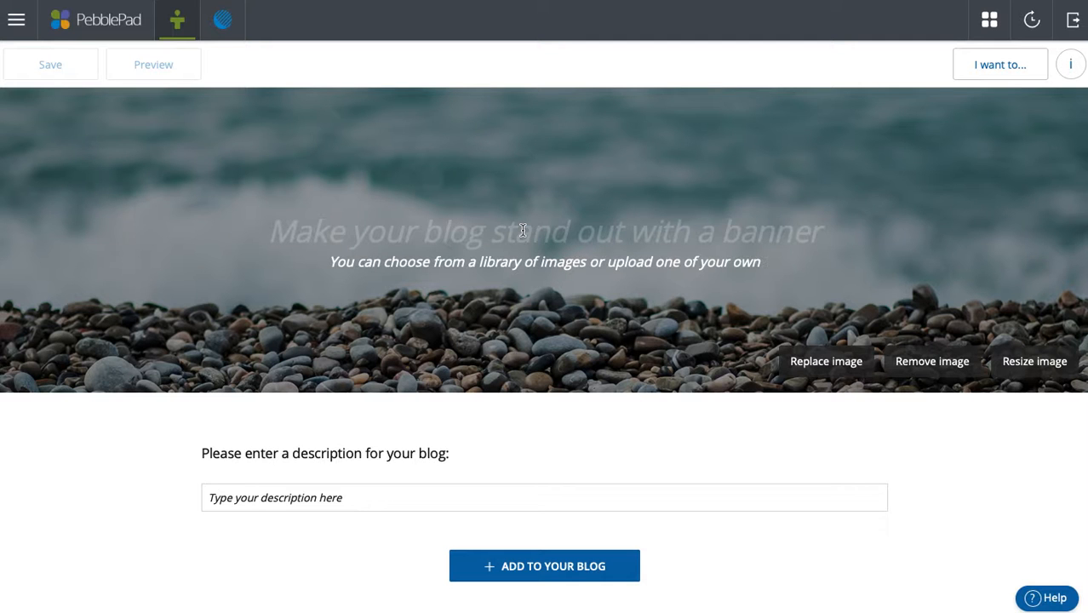
text(Br)
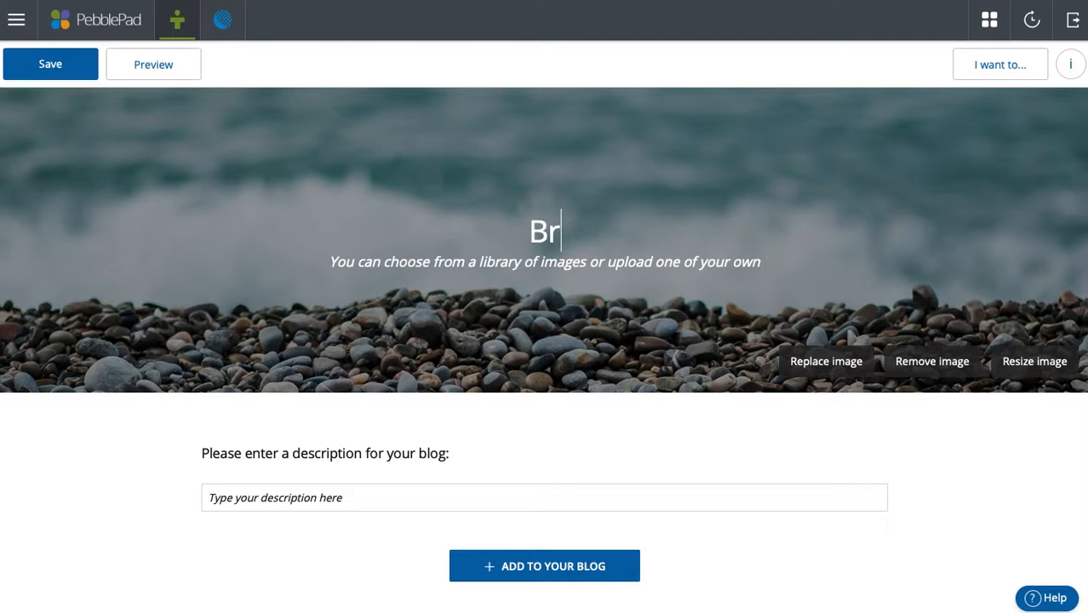
text(adley's Blog)
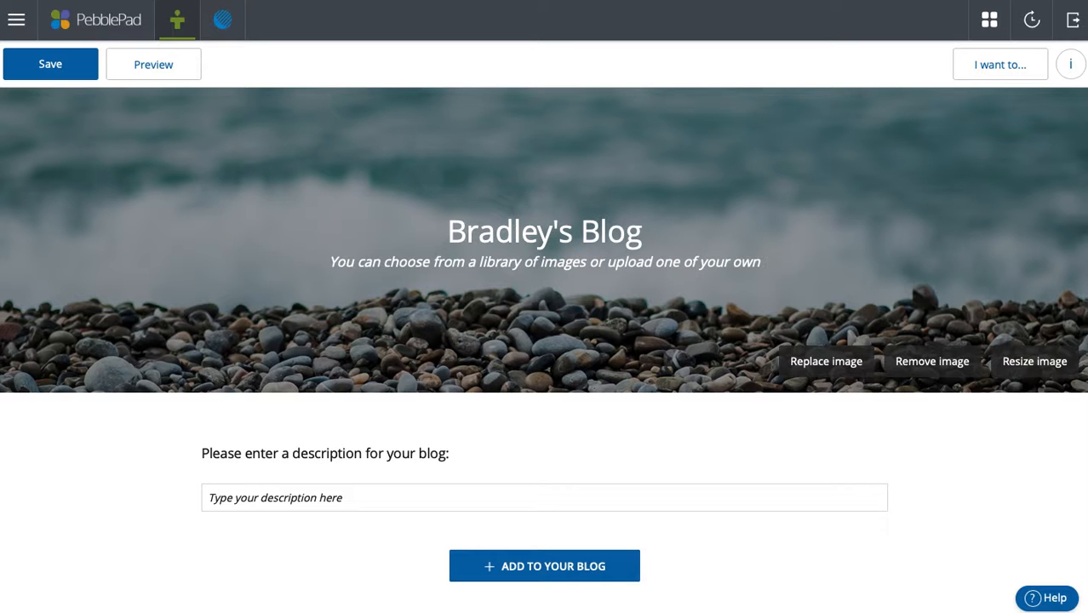
text(/Reflectio)
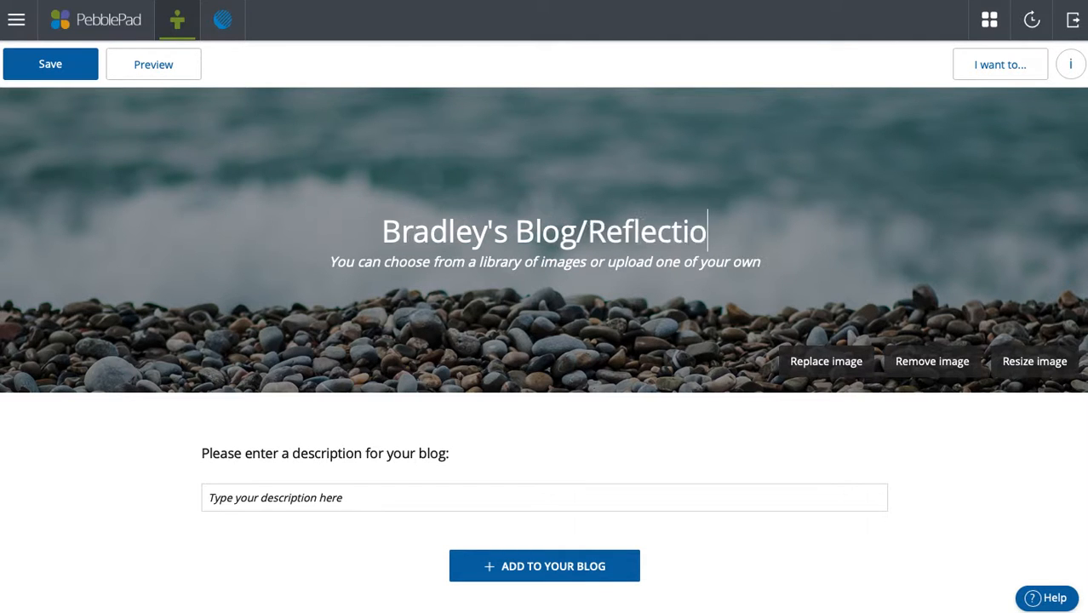
text(ns)
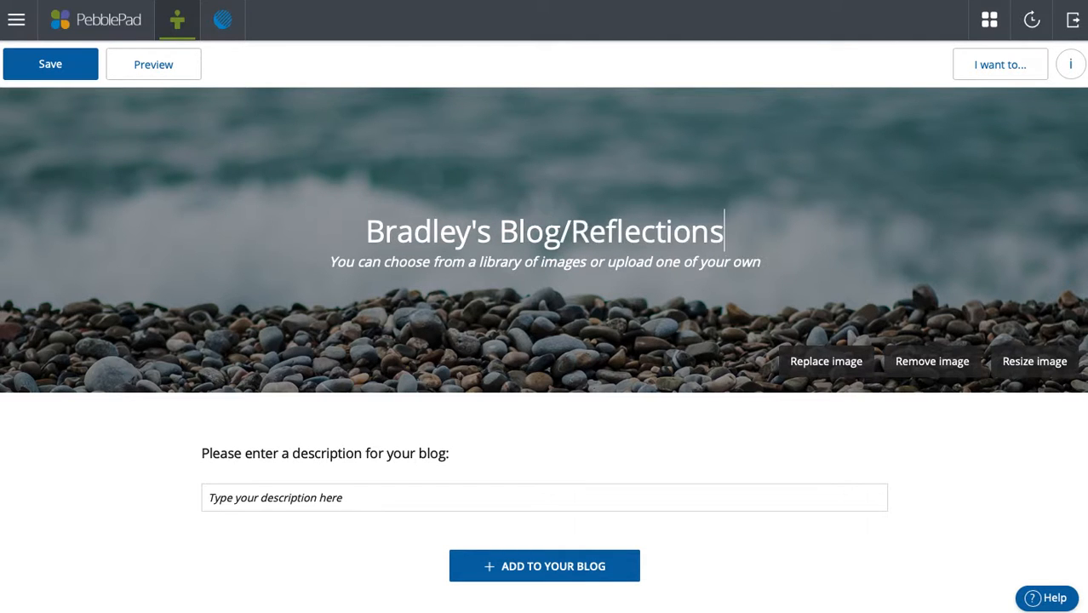
click(854, 366)
click(877, 283)
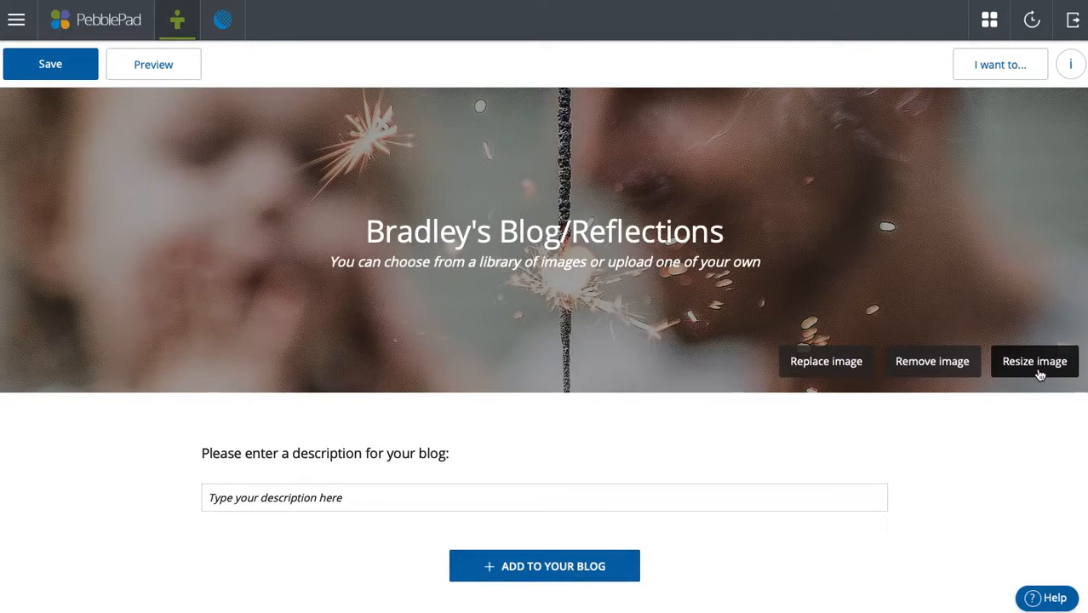
click(1037, 373)
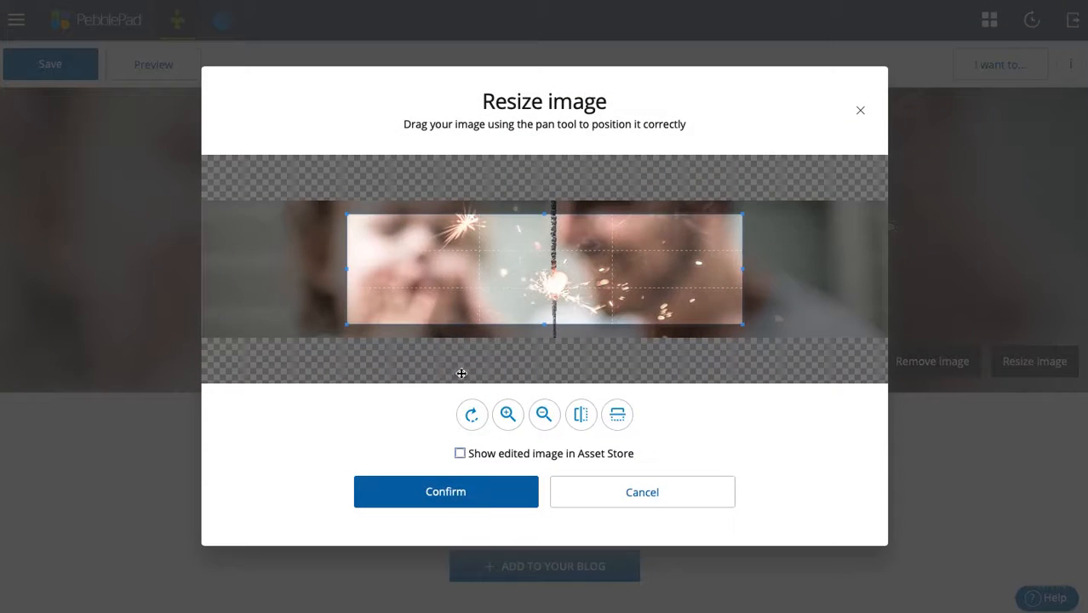
click(638, 506)
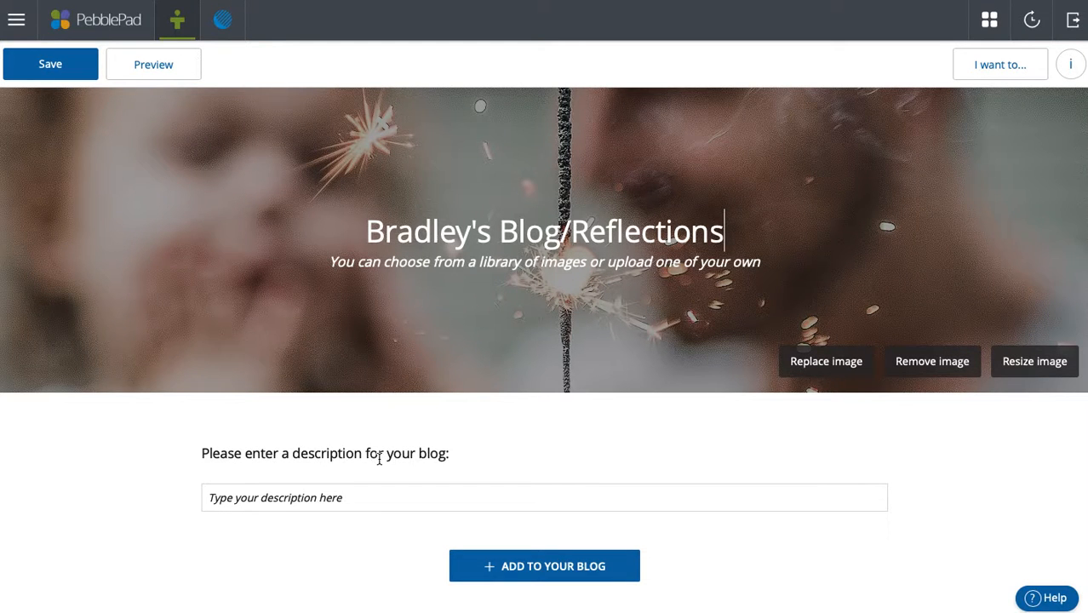
- Enter 'English 101 Reflections' as the blog description, removing a stray letter
click(342, 497)
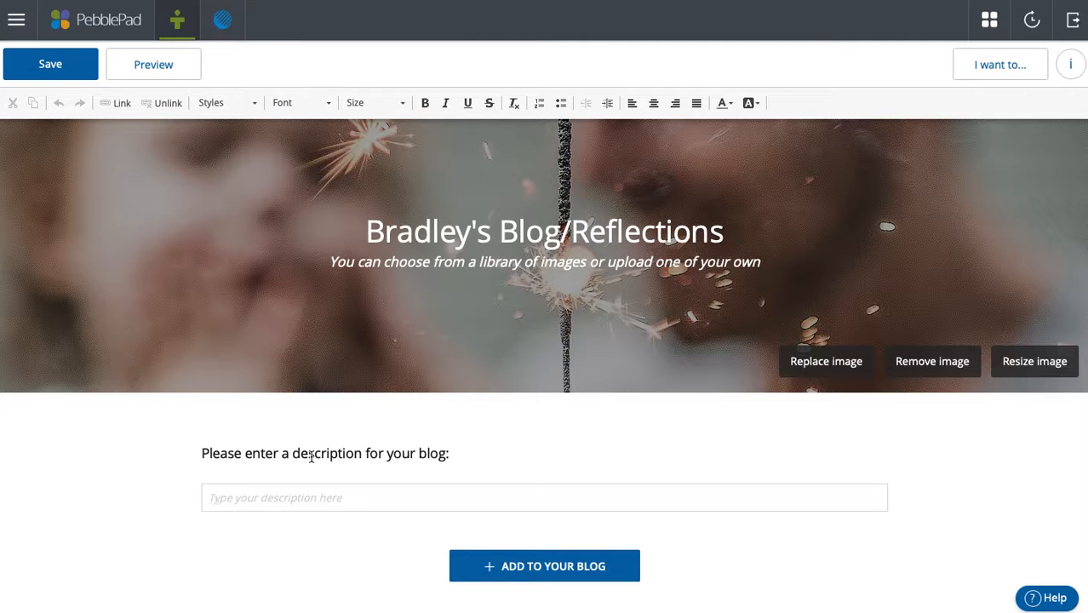
drag(209, 453, 440, 462)
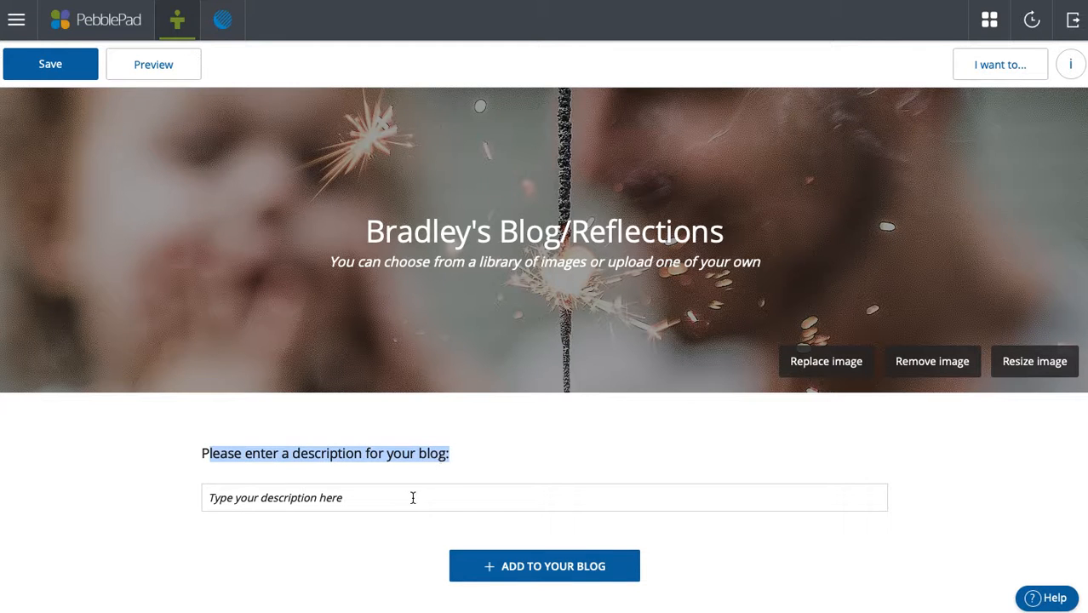
click(413, 498)
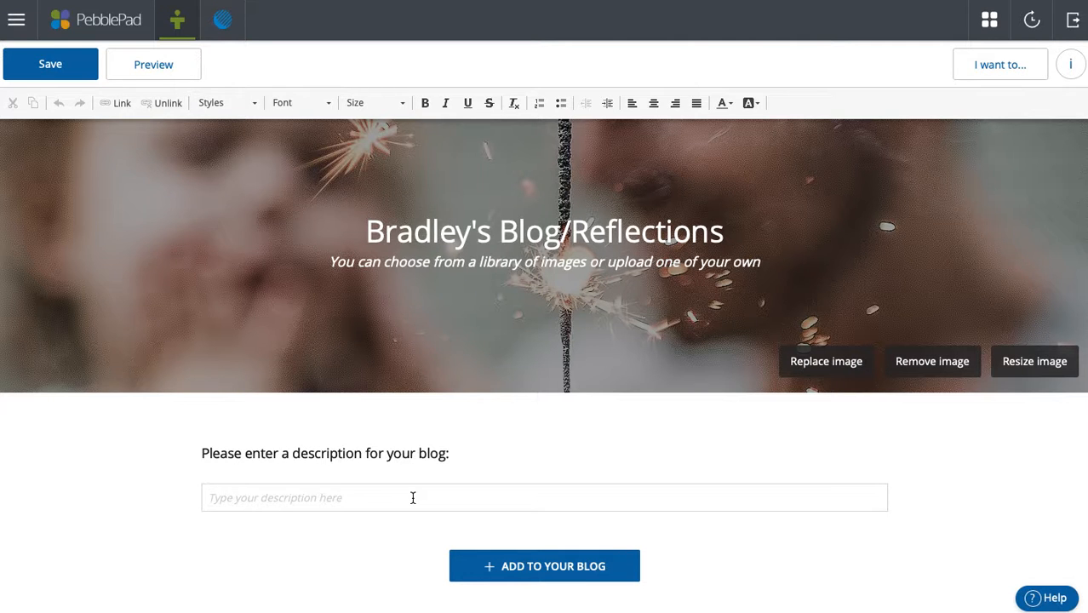
click(413, 498)
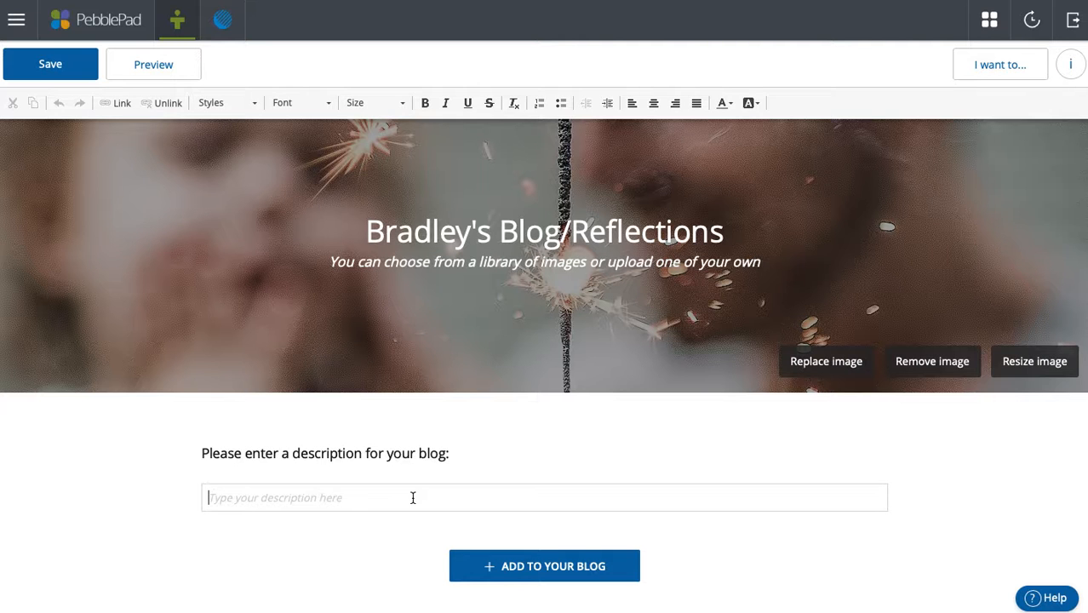
click(419, 240)
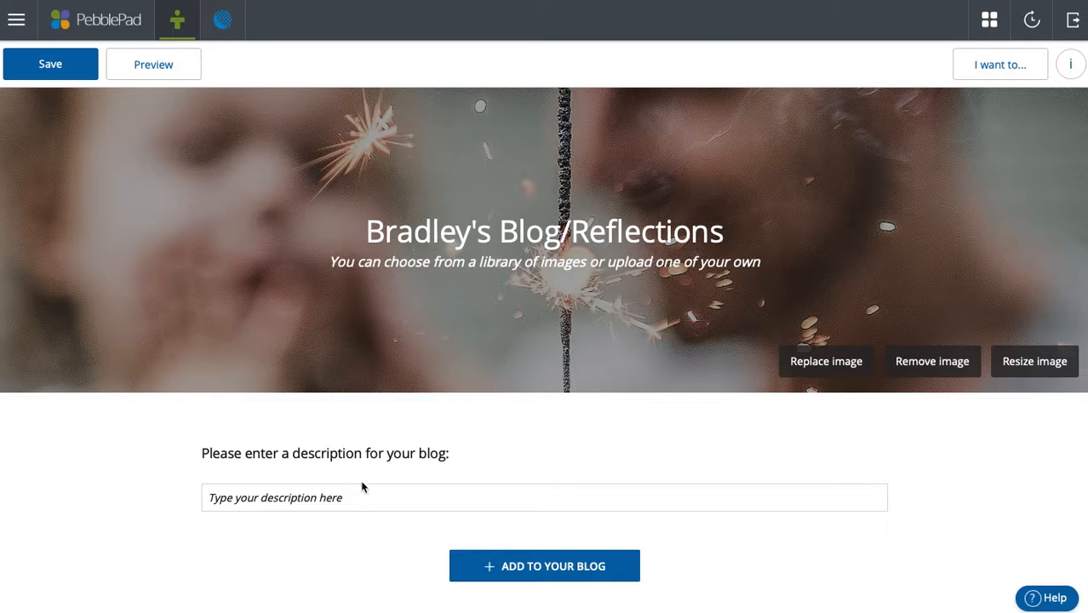
click(387, 496)
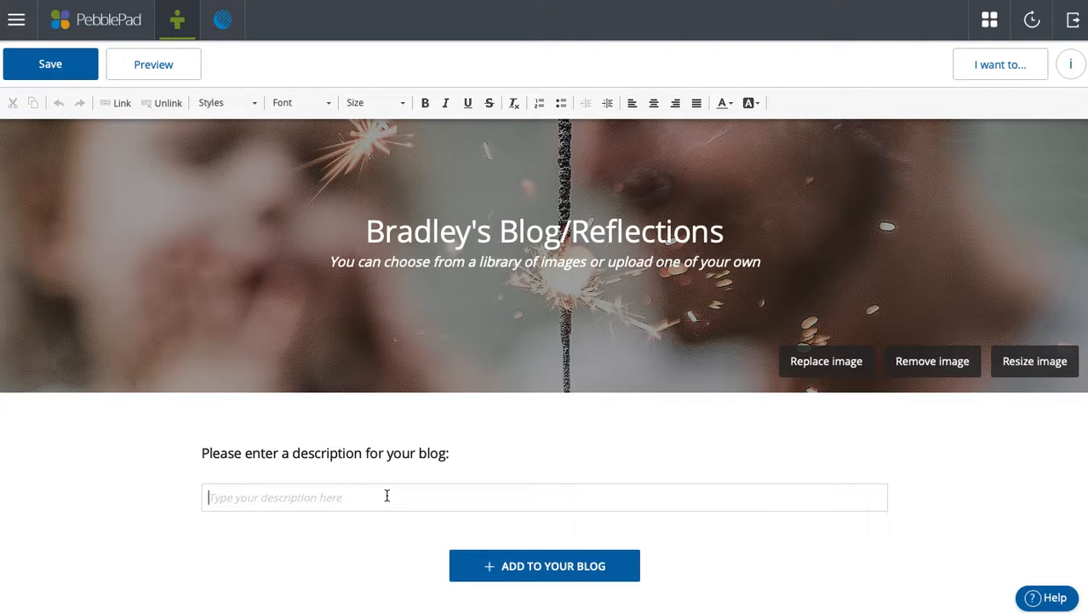
text(En)
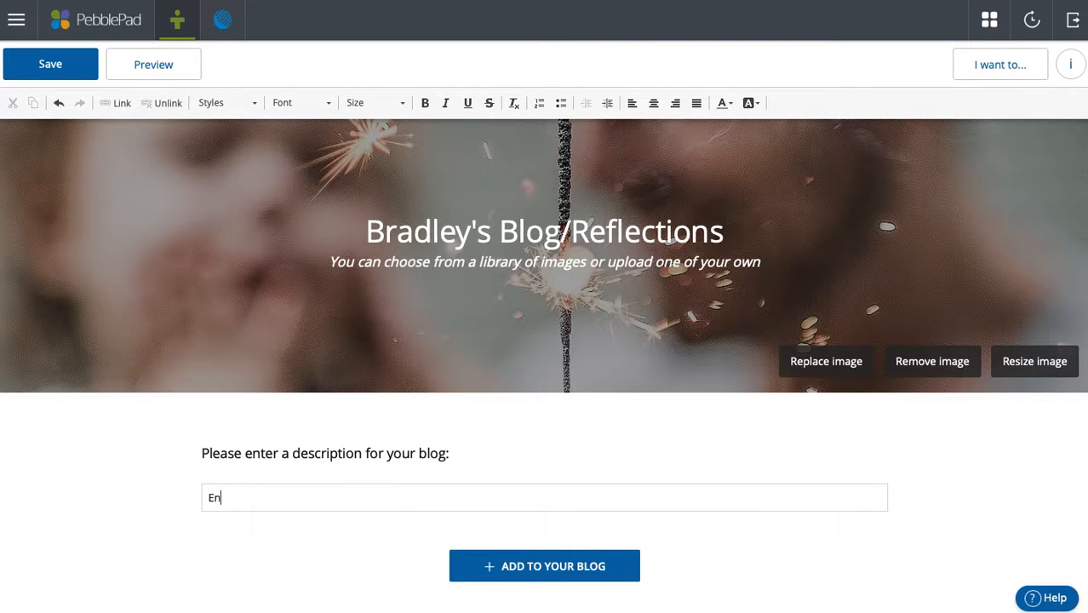
text(glish 101 Reflections)
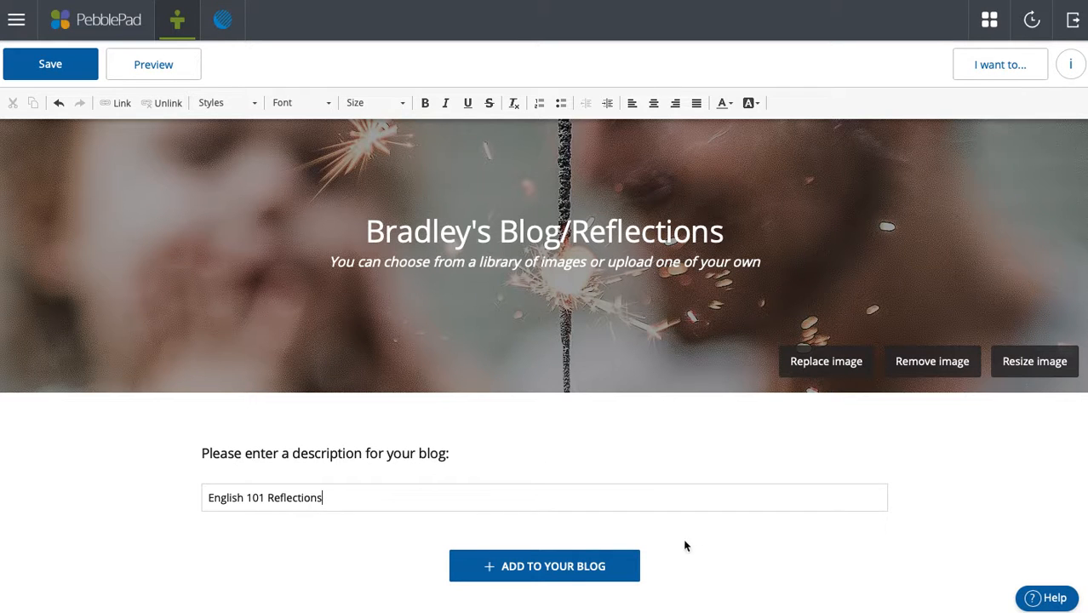
- Add a post titled 'Post #1' with body 'Text', save it, and return to the blog
click(570, 568)
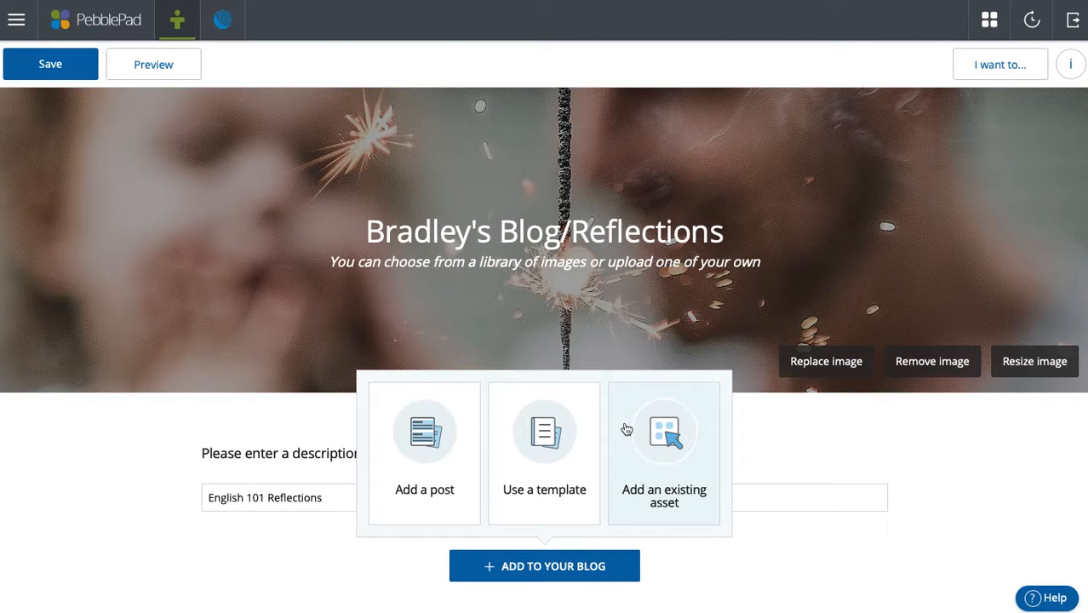
click(426, 453)
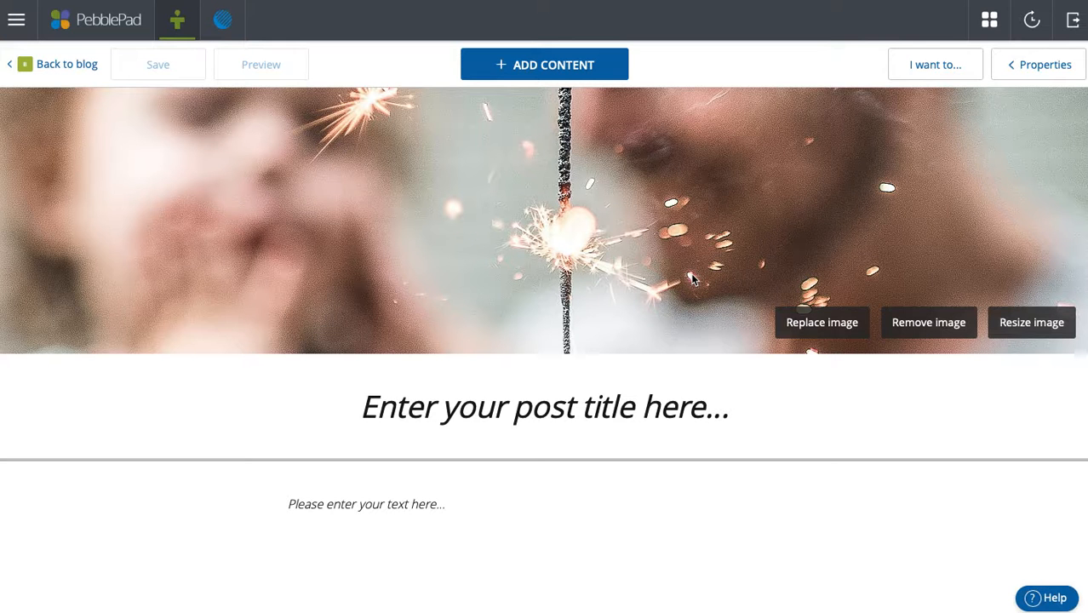
click(572, 411)
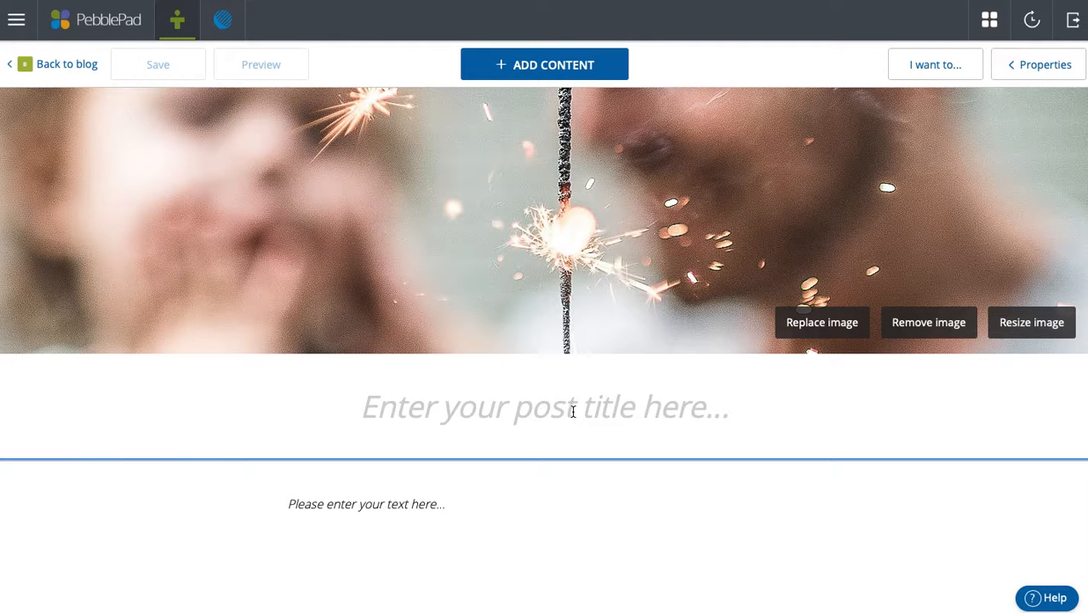
text(Post )
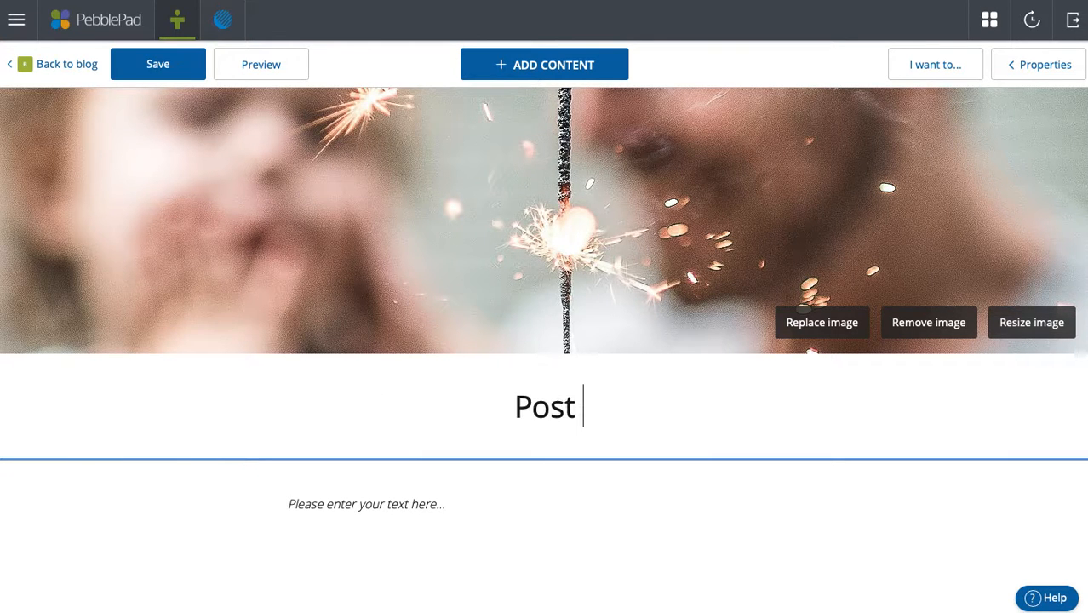
text(#1)
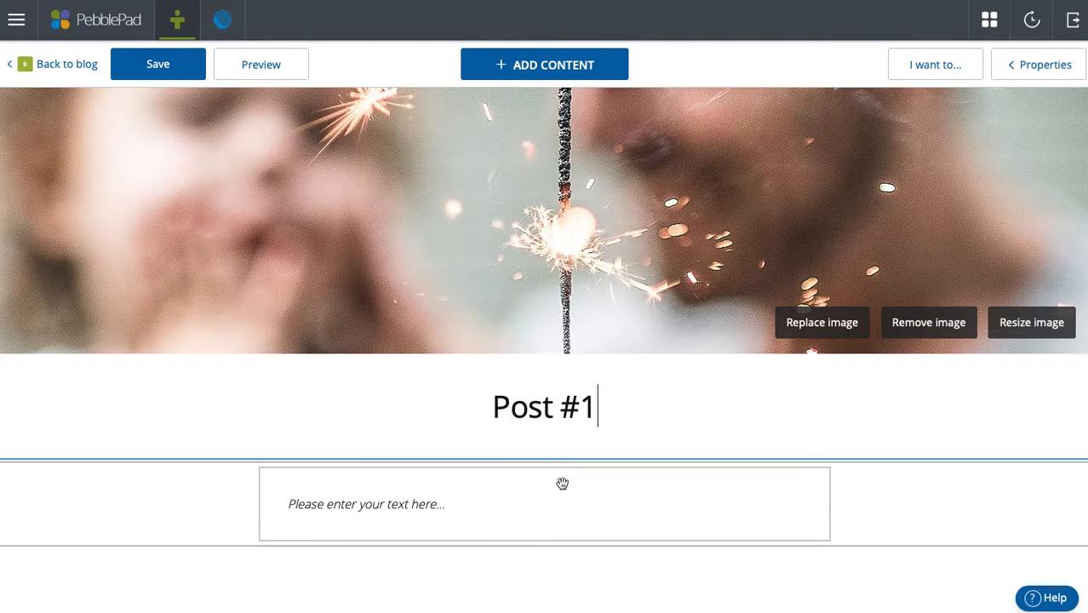
click(559, 503)
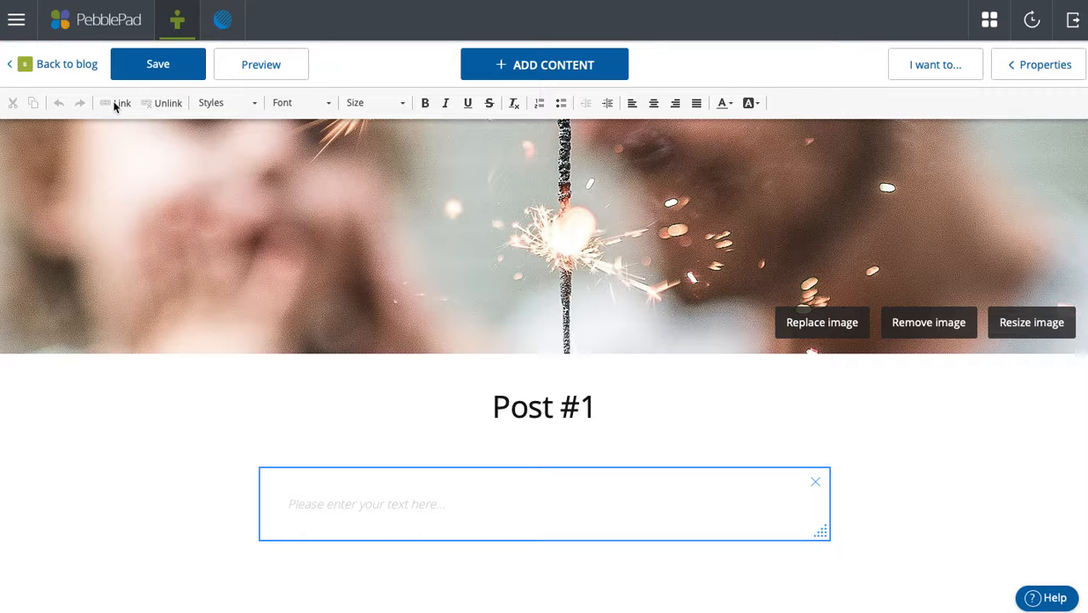
text(Text)
click(151, 66)
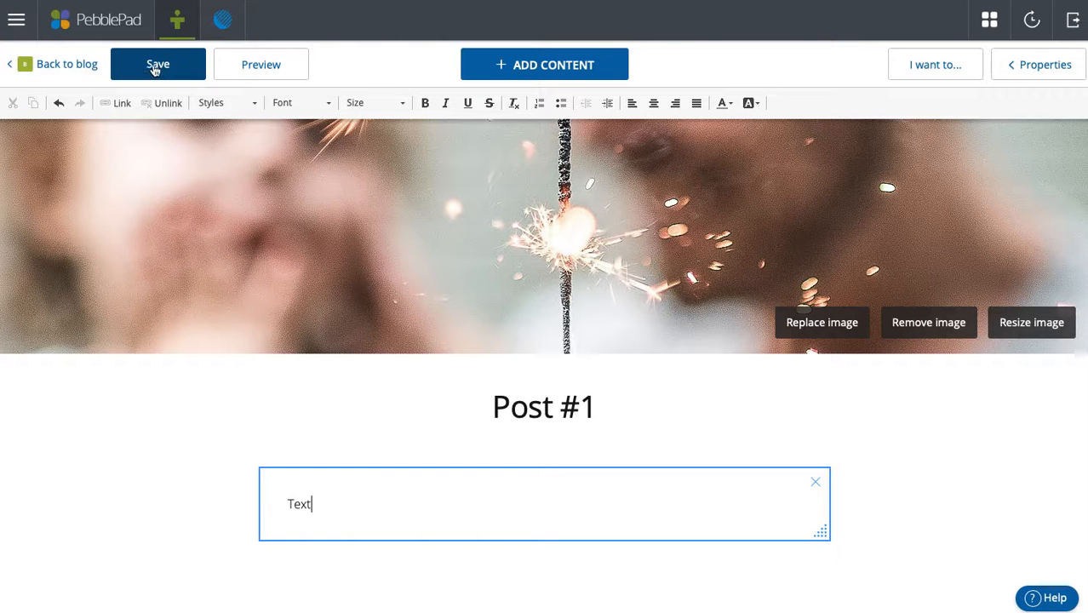
click(69, 70)
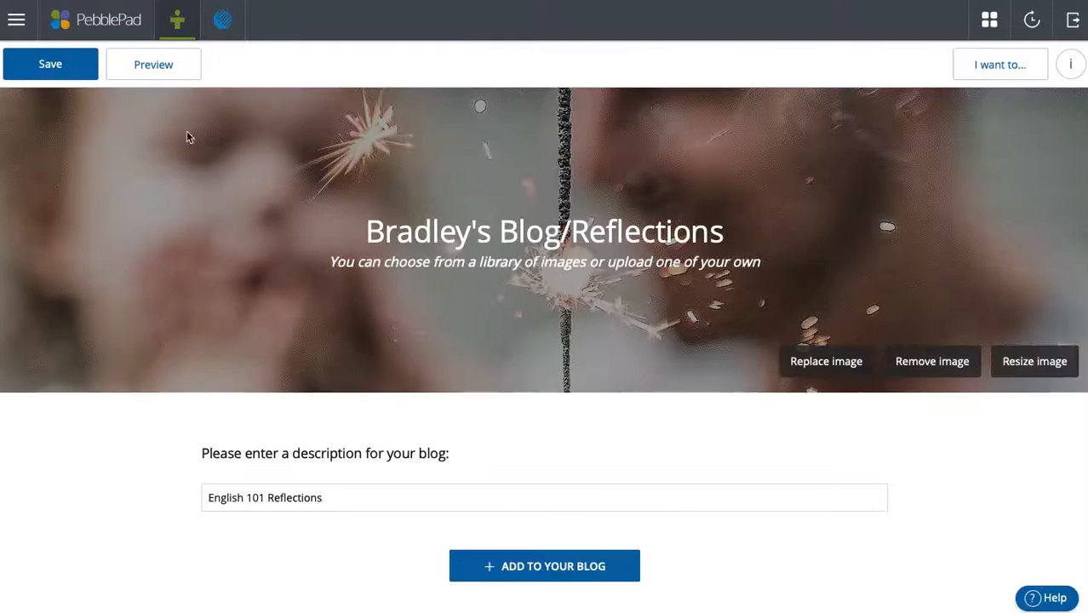
- Open the template list for a new post and scroll up to reveal the Achievement template
scroll(412, 313, down, 4)
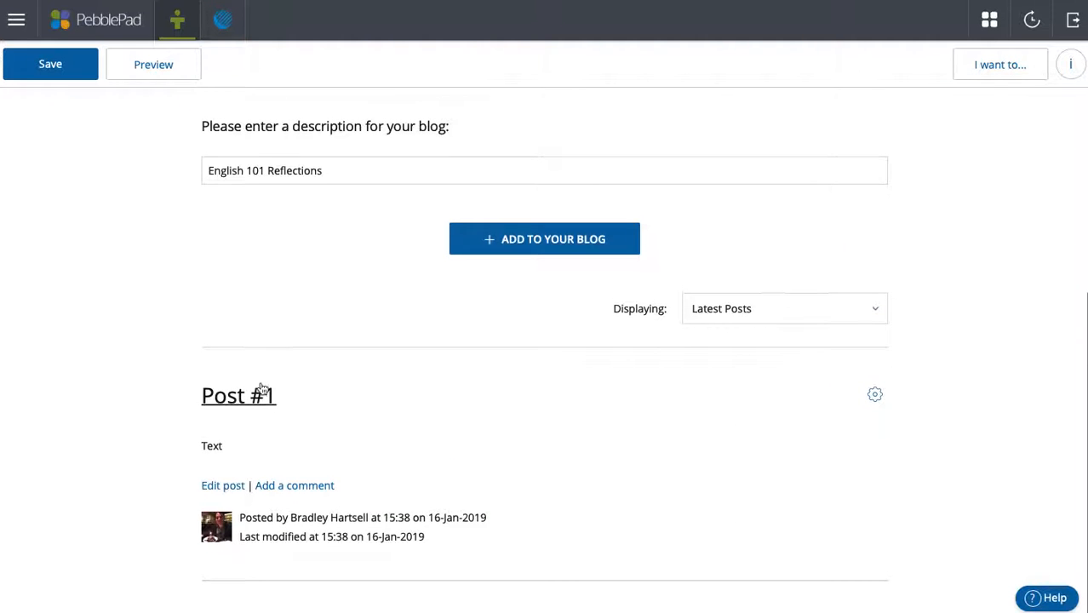
click(558, 251)
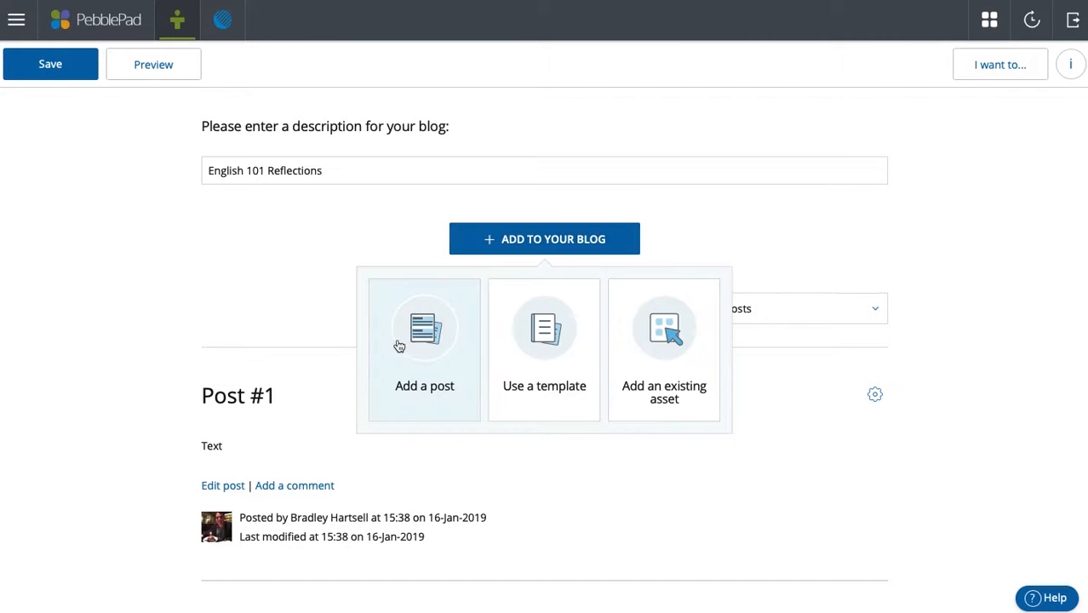
click(532, 363)
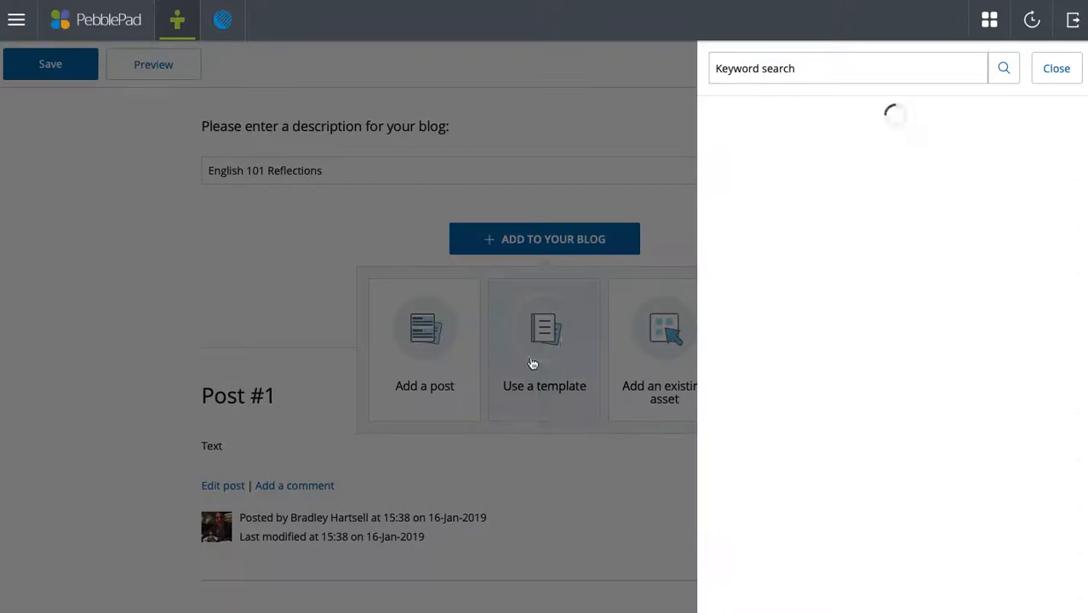
scroll(886, 457, down, 2)
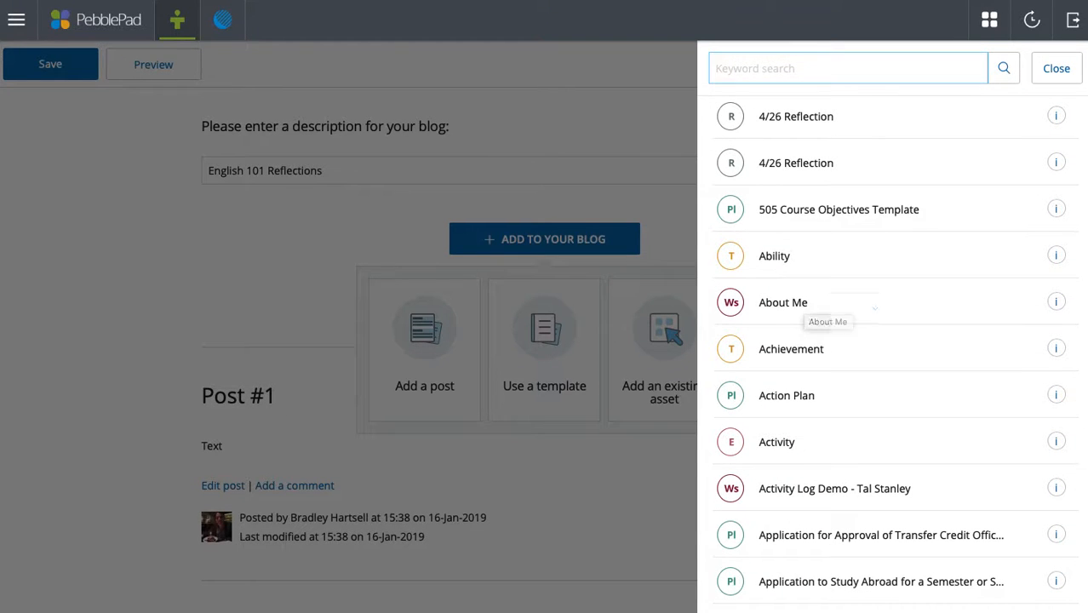
click(553, 370)
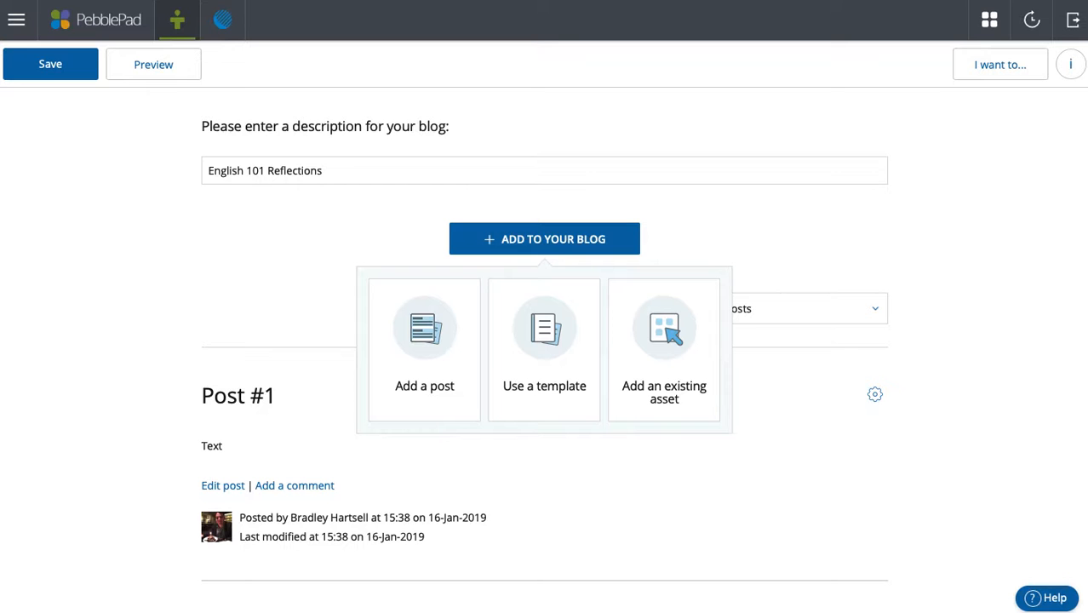
click(558, 364)
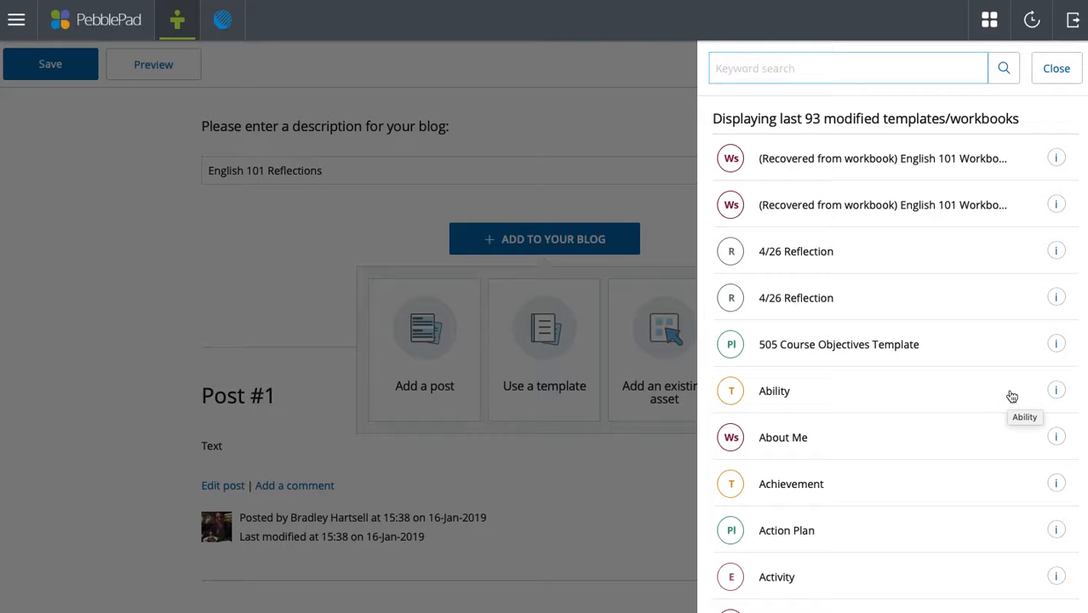
scroll(992, 403, down, 12)
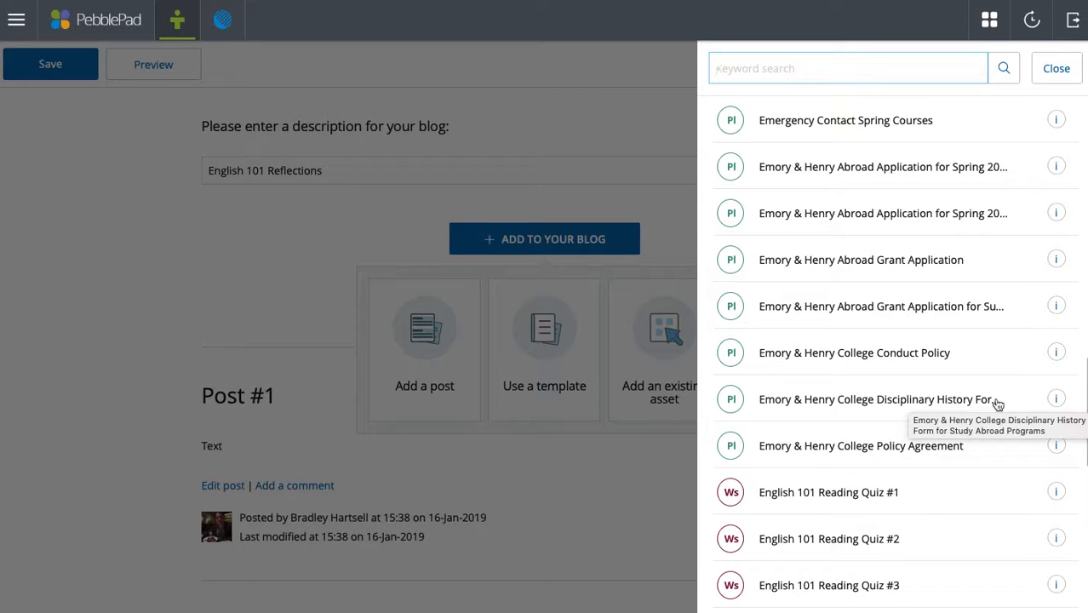
scroll(1000, 405, up, 10)
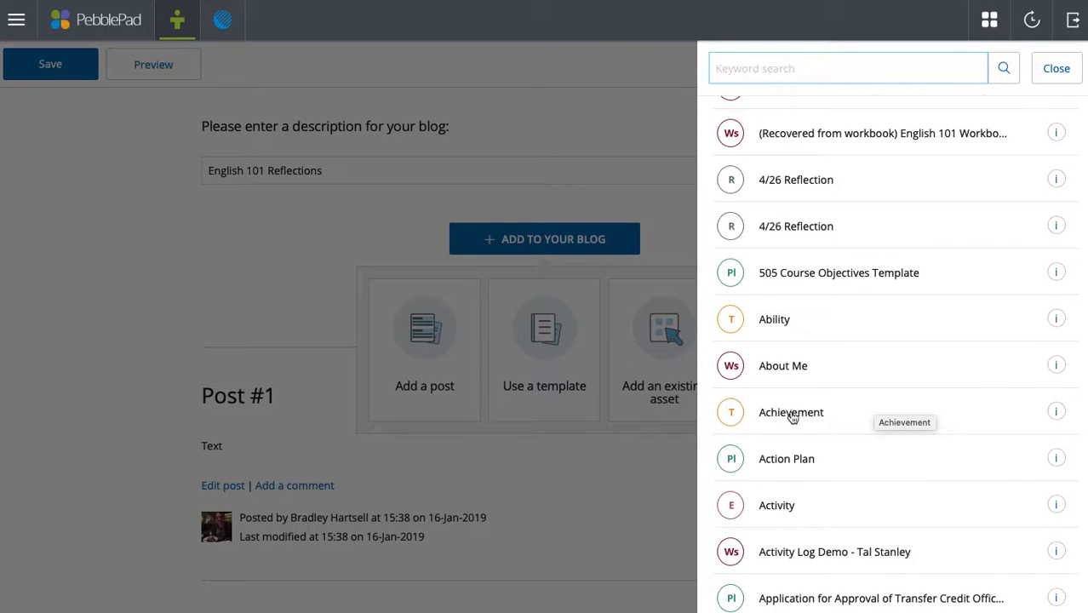
scroll(788, 419, up, 1)
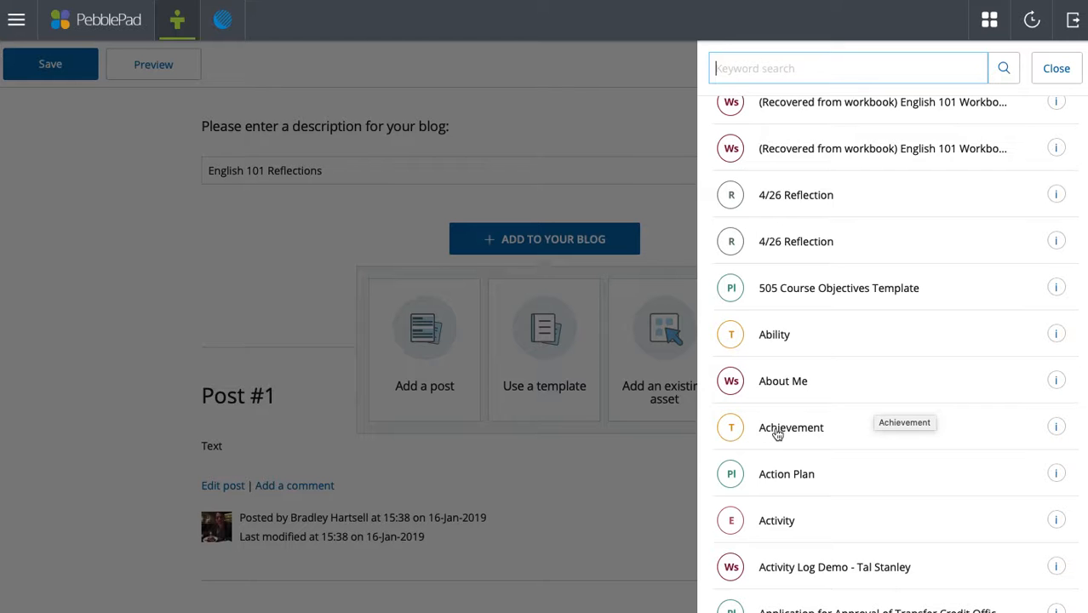
- Start an Achievement post saved under the author's full name, then fill in About and Supporting Evidence
click(776, 432)
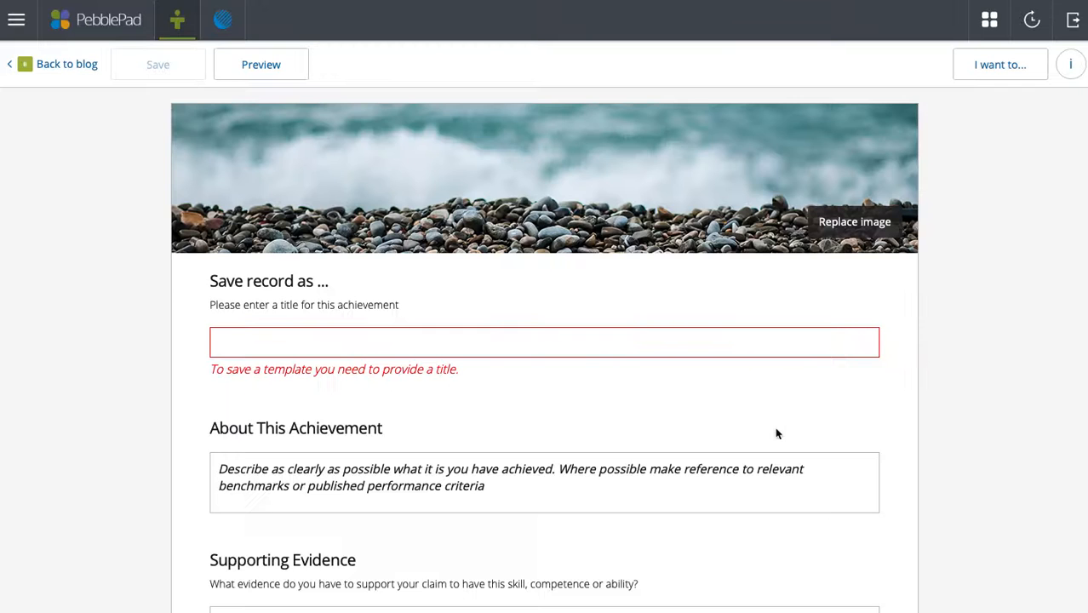
scroll(769, 425, down, 3)
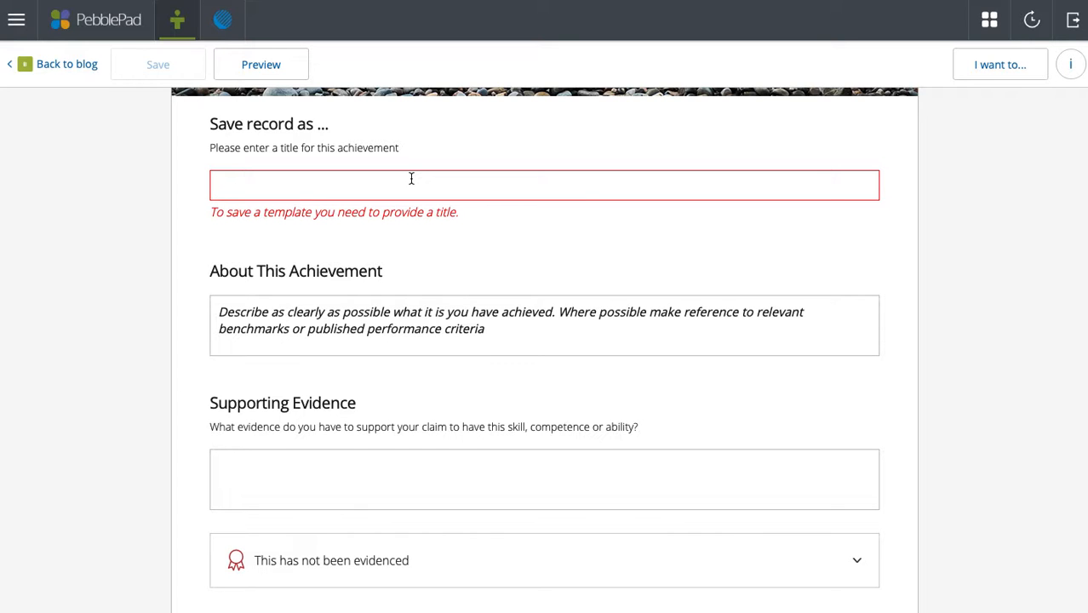
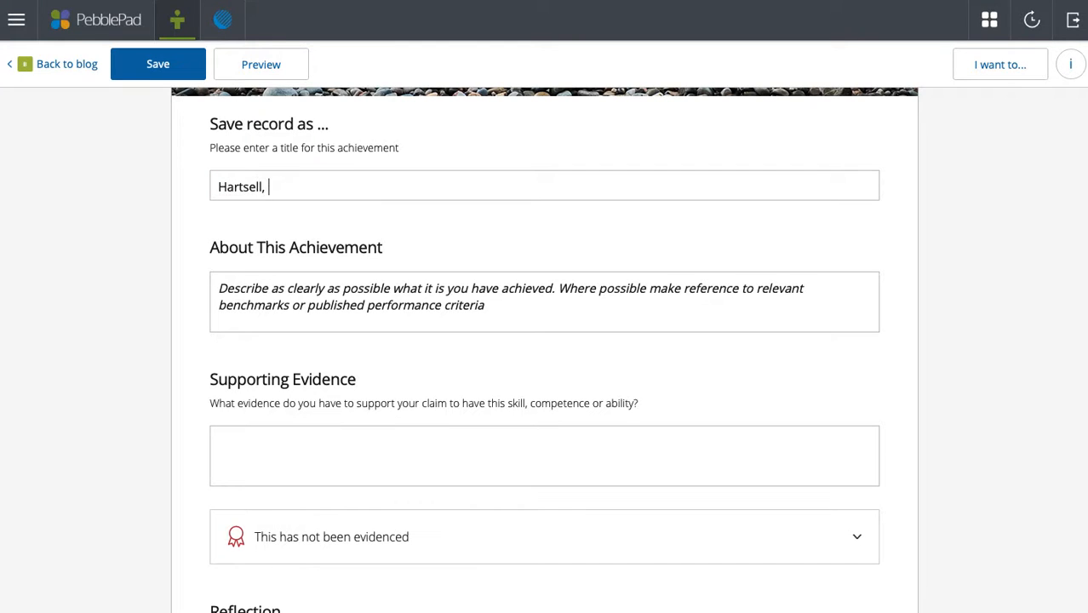
scroll(473, 213, down, 2)
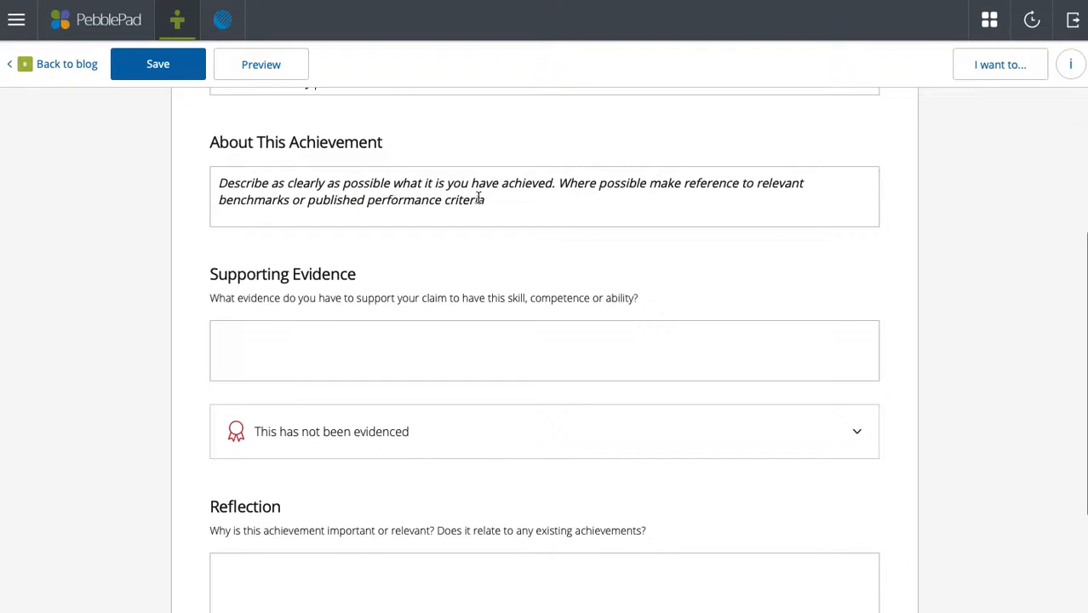
click(500, 206)
scroll(499, 206, down, 1)
click(409, 280)
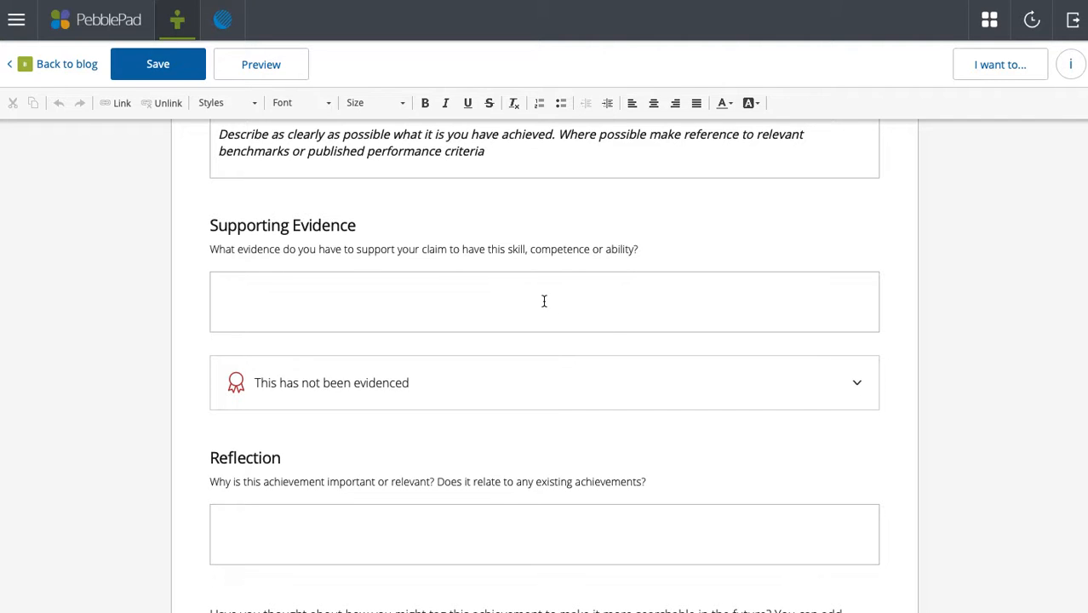
- Expand 'This has not been evidenced' and browse the assets, closing the picker without attaching any
click(909, 379)
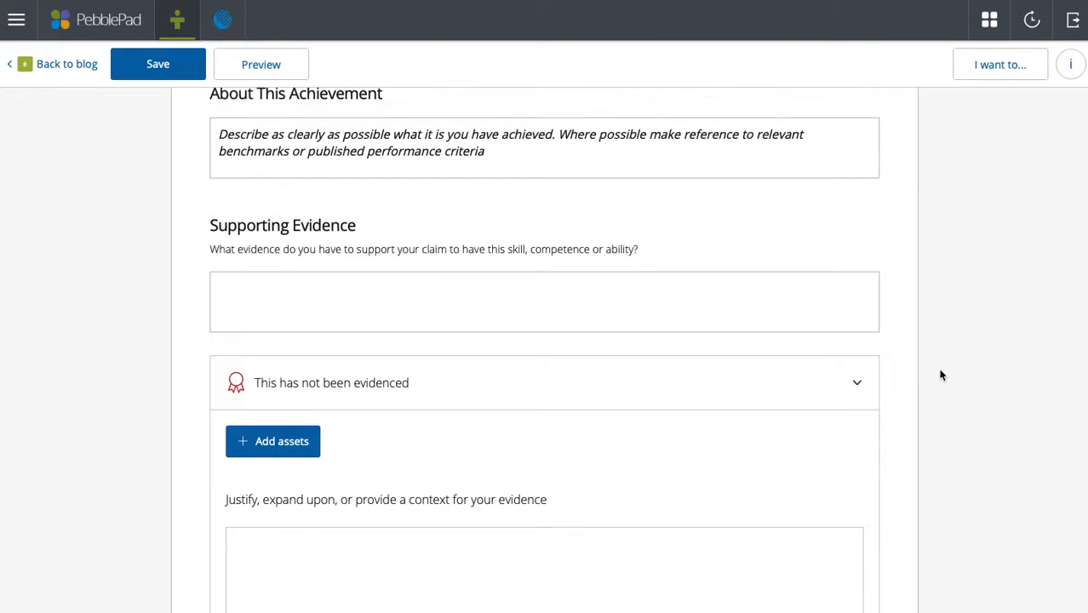
scroll(940, 375, down, 3)
click(341, 351)
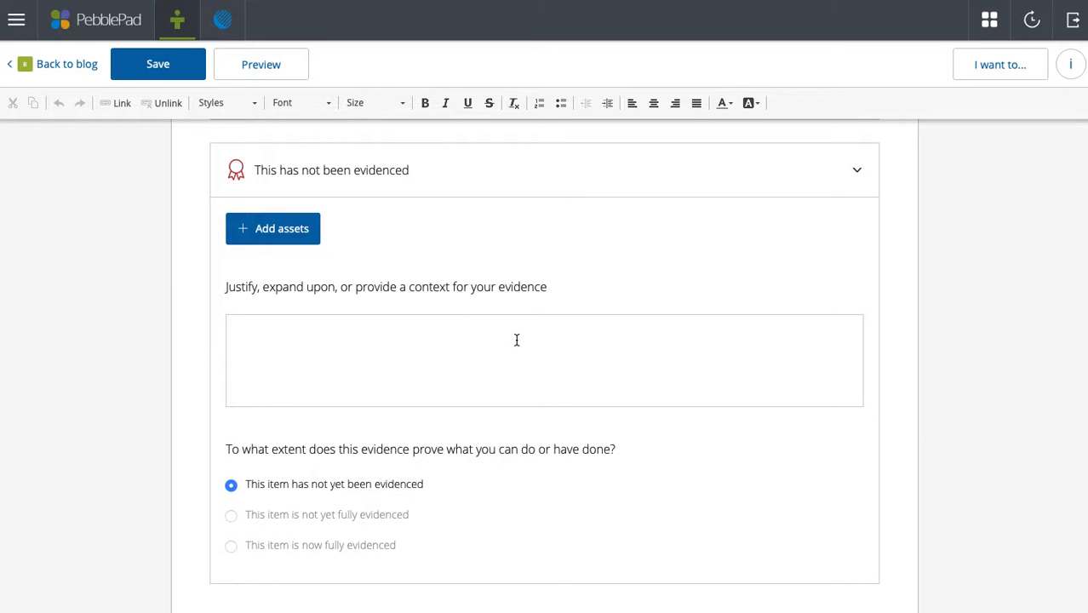
click(291, 232)
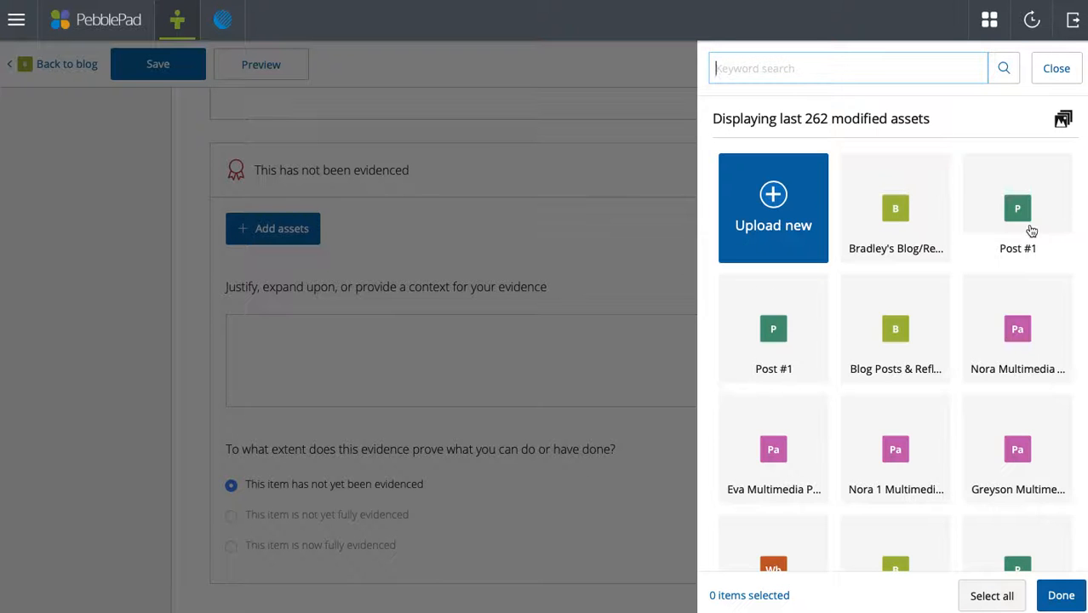
scroll(1049, 246, down, 5)
scroll(1055, 254, down, 3)
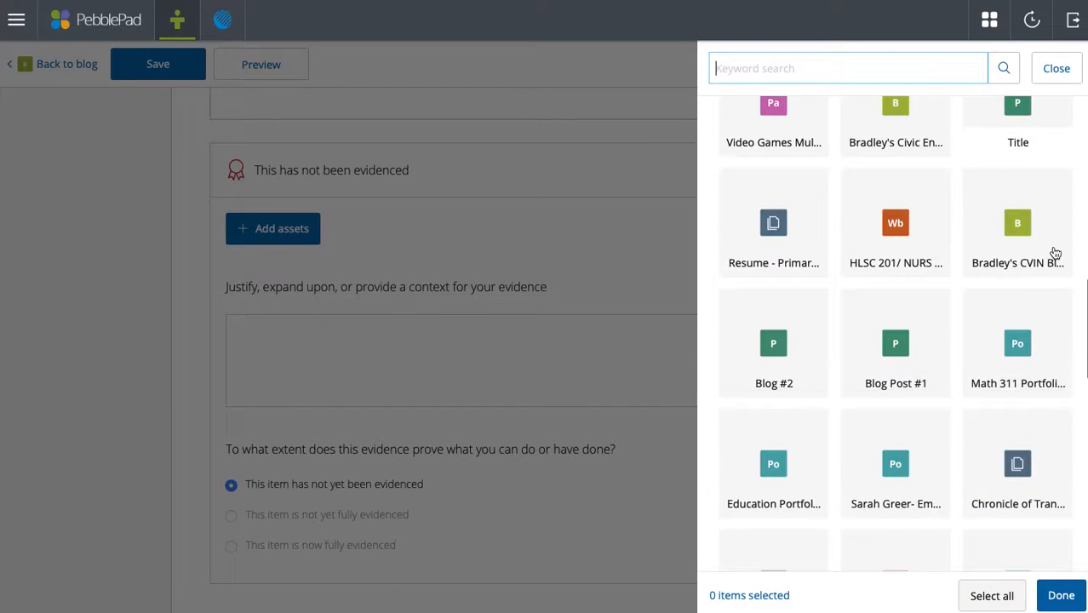
scroll(1055, 254, down, 2)
scroll(1055, 254, down, 4)
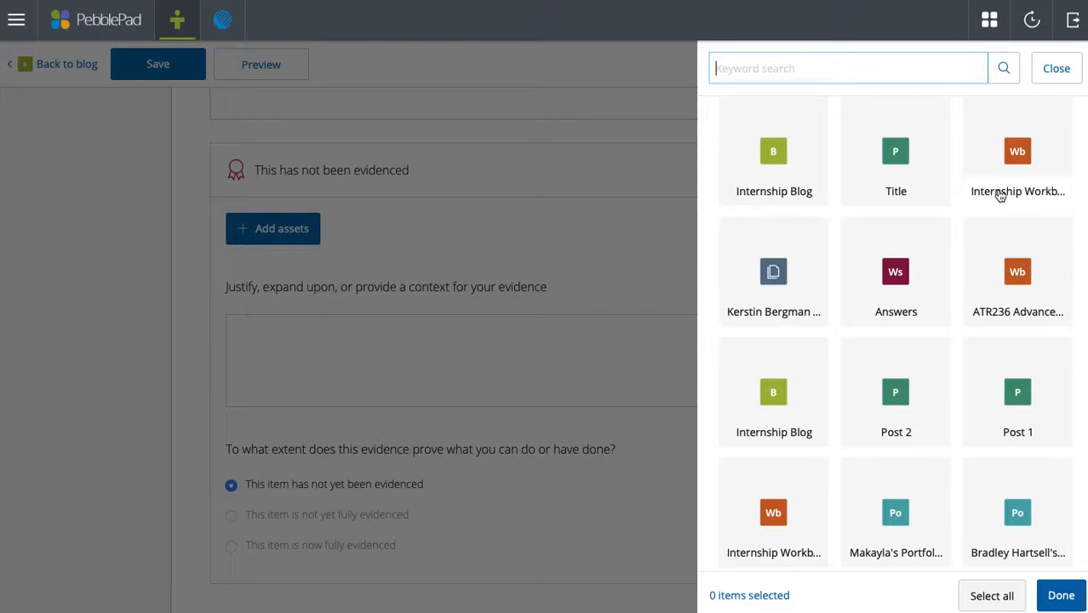
click(1045, 71)
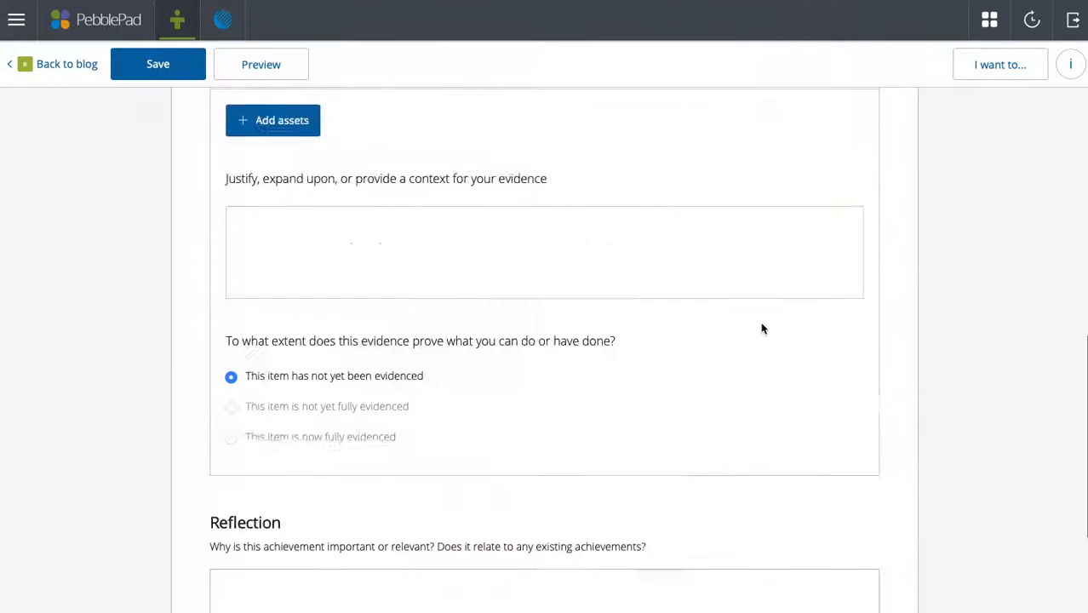
scroll(759, 324, down, 3)
scroll(762, 328, down, 1)
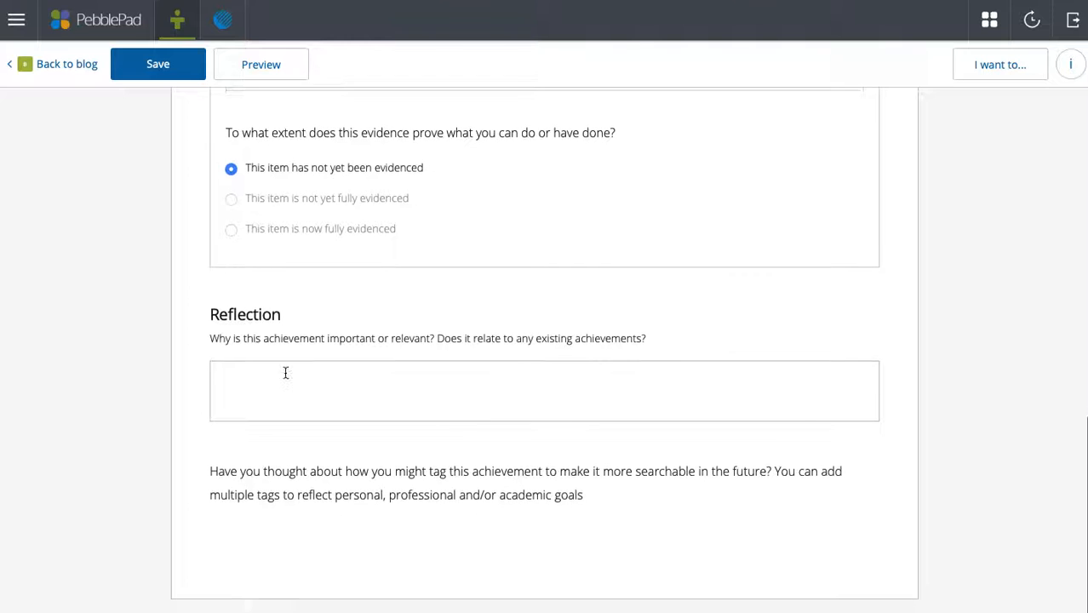
click(311, 376)
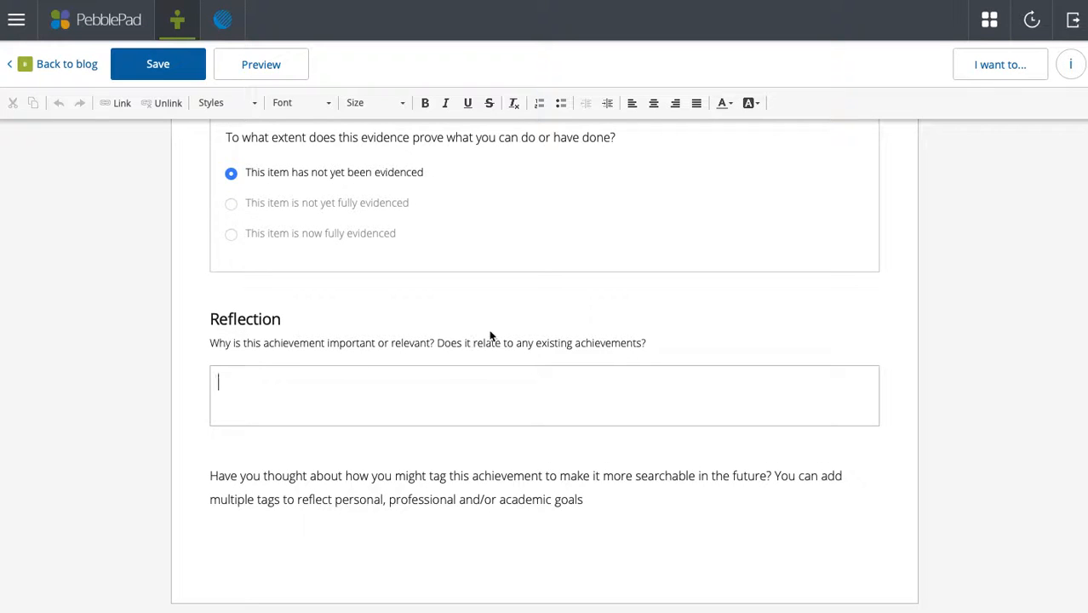
scroll(492, 332, up, 10)
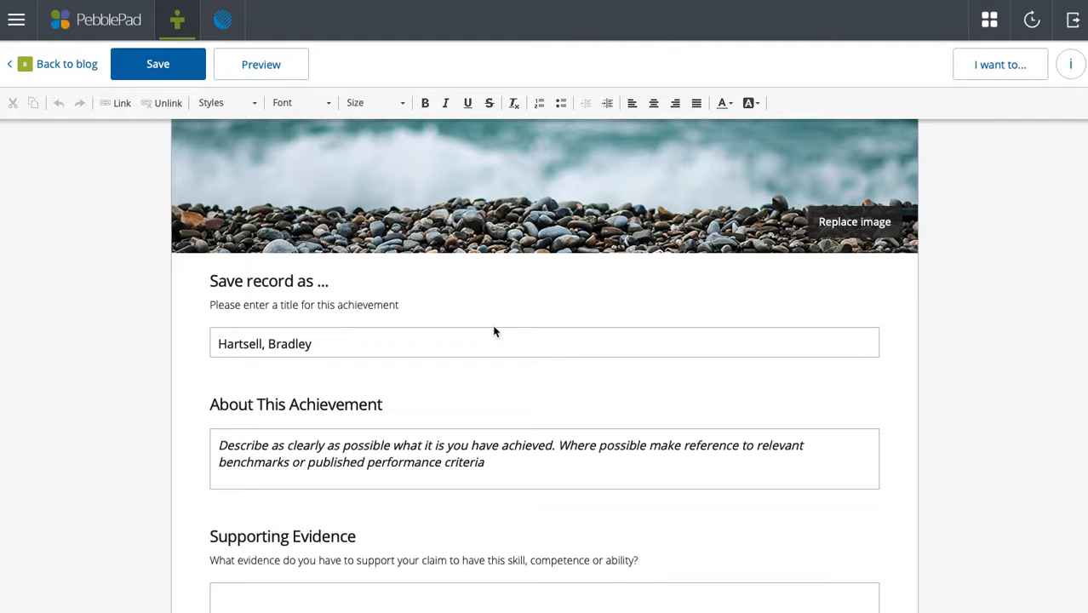
- Save the Achievement record, go back to the blog, and scroll up to its description
click(160, 65)
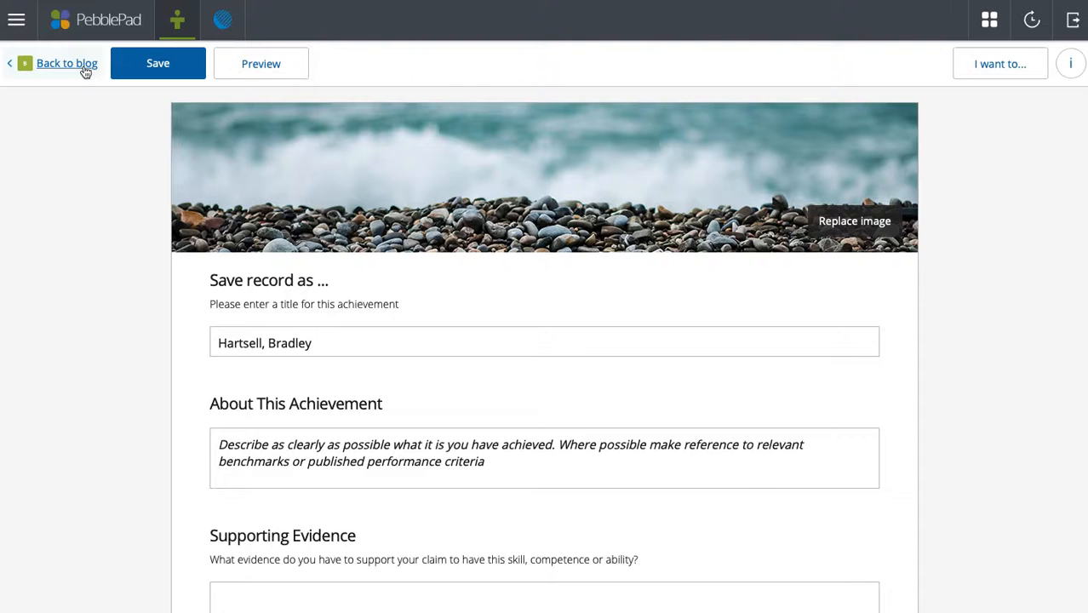
click(83, 66)
scroll(751, 387, down, 6)
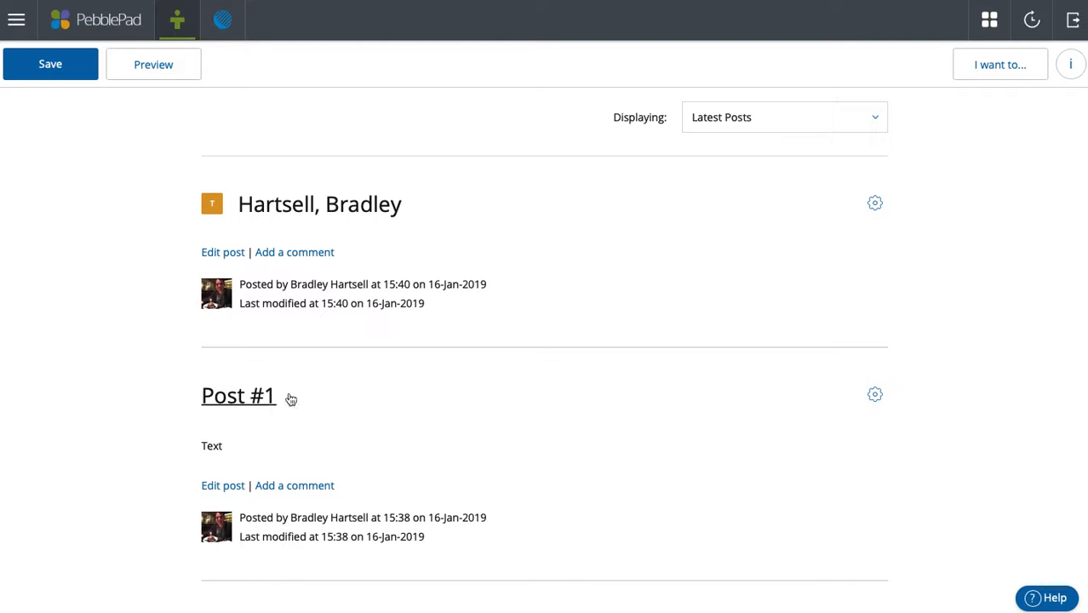
scroll(404, 310, up, 1)
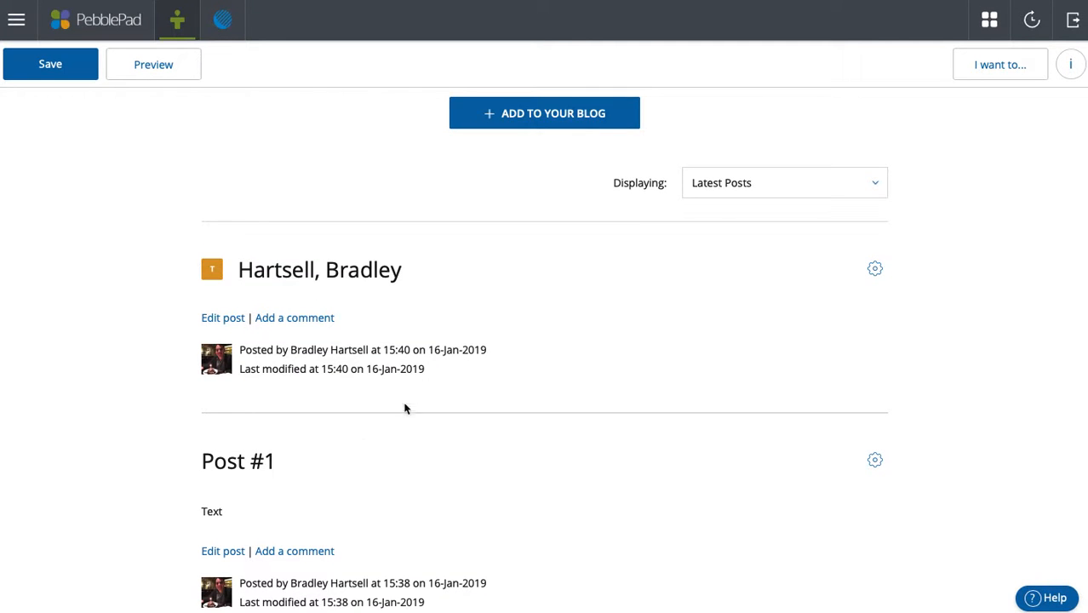
scroll(260, 461, up, 1)
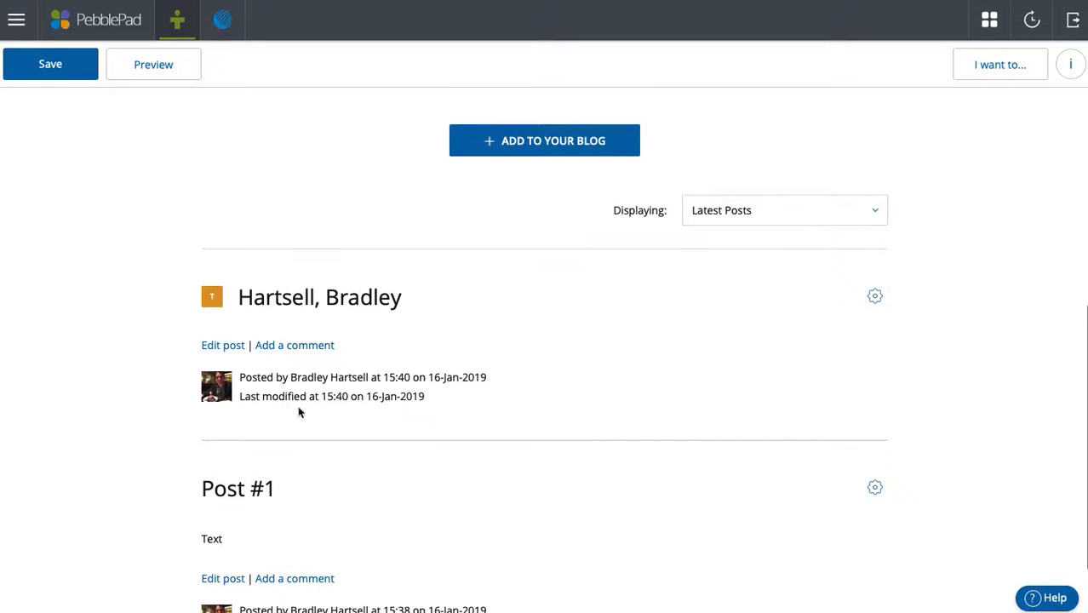
scroll(284, 433, up, 2)
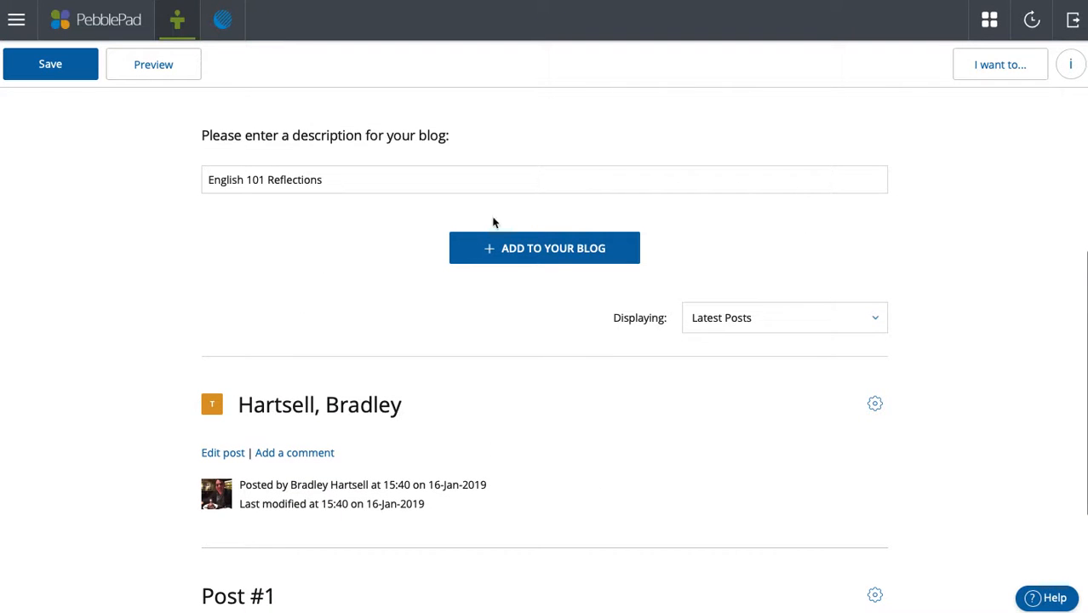
- Add the existing asset 'Post #2' to the blog from the asset picker
click(558, 247)
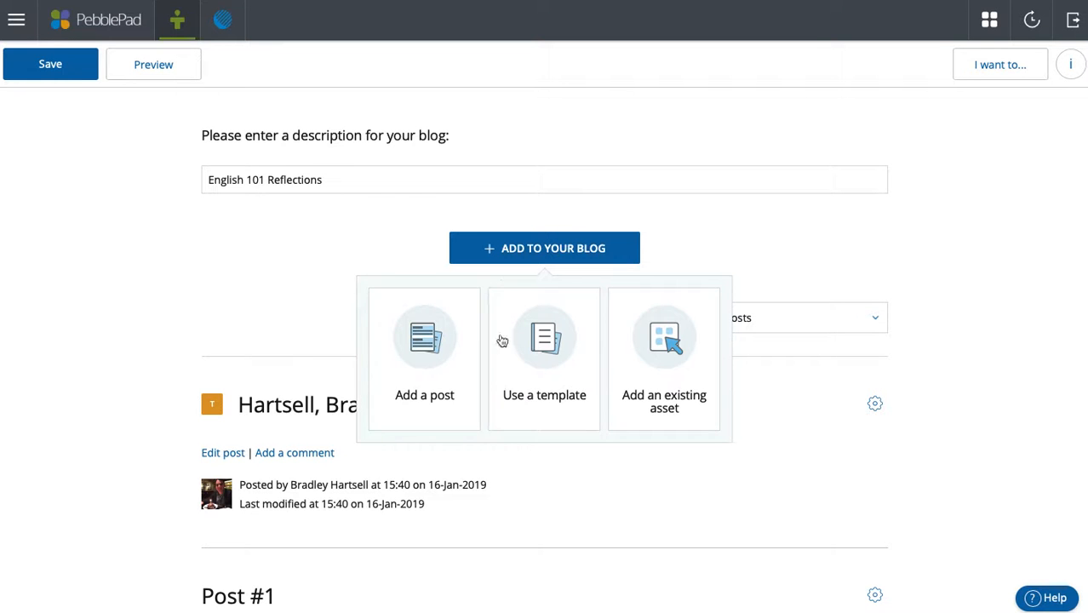
click(666, 375)
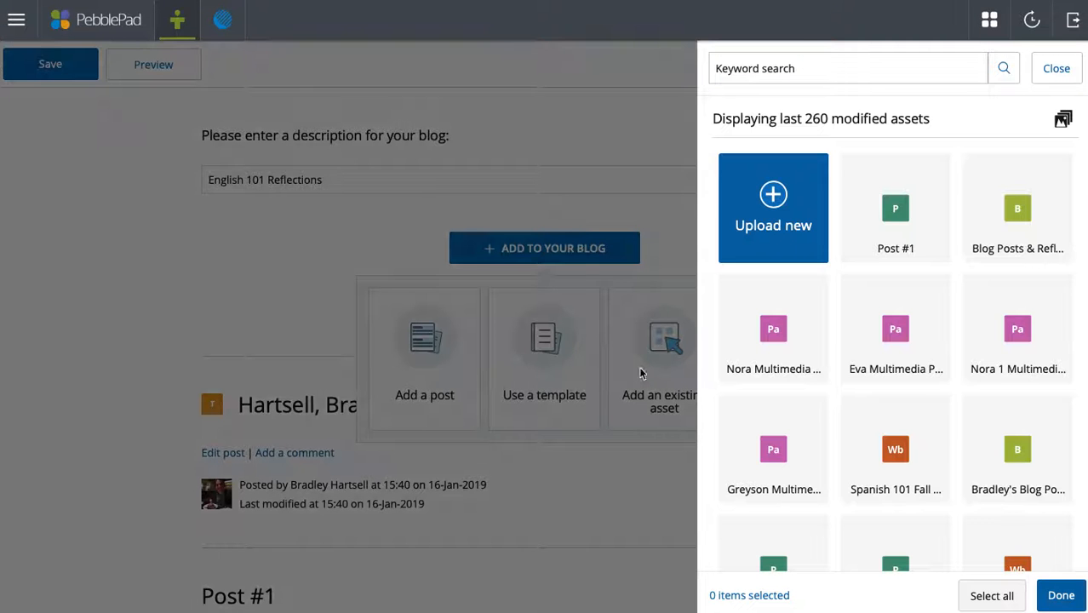
scroll(971, 360, down, 4)
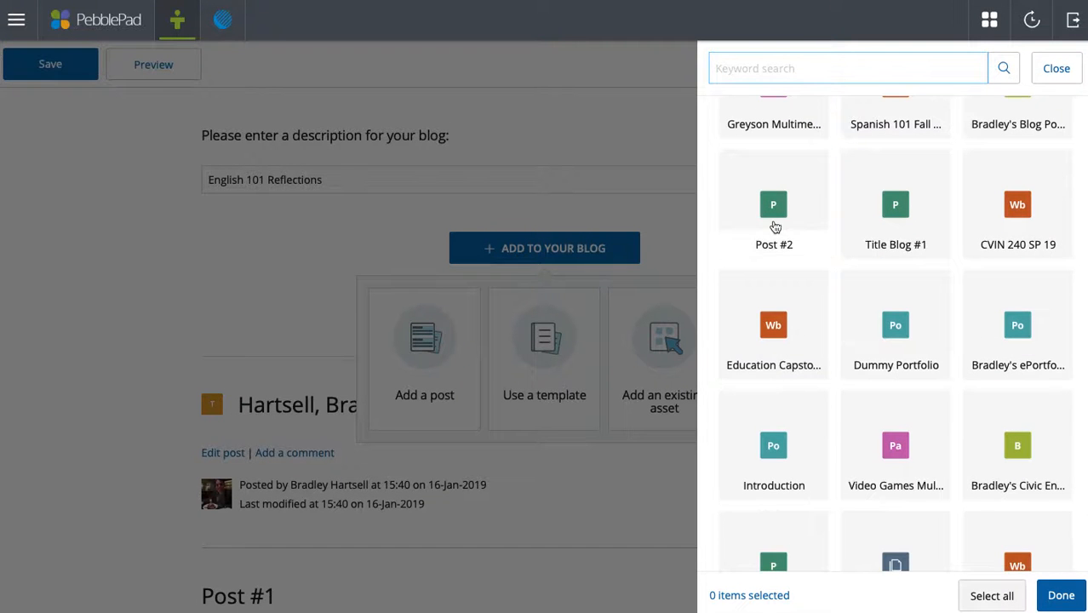
click(775, 227)
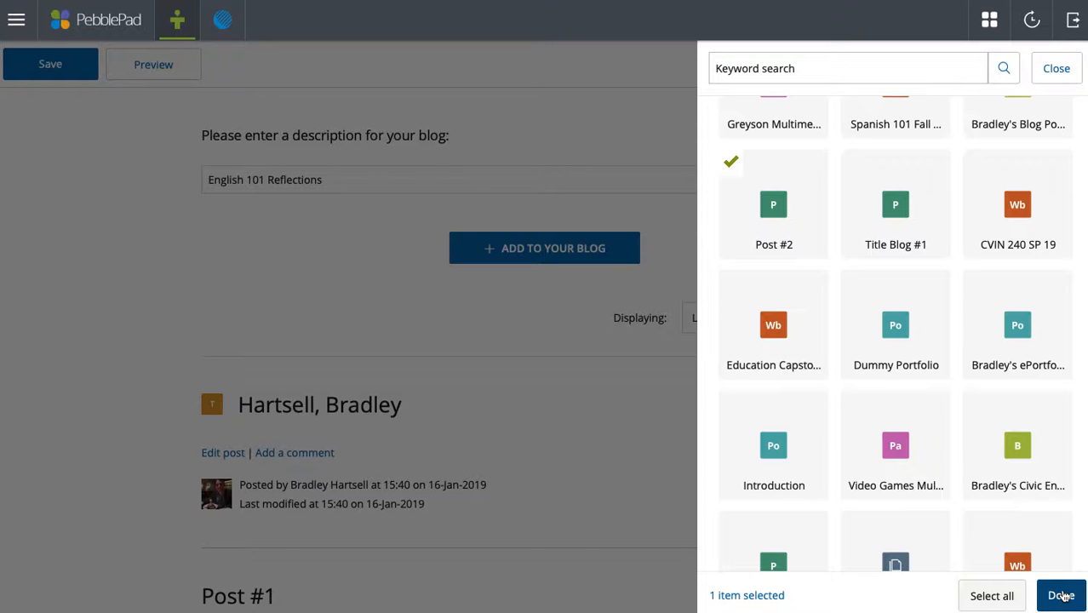
click(1060, 596)
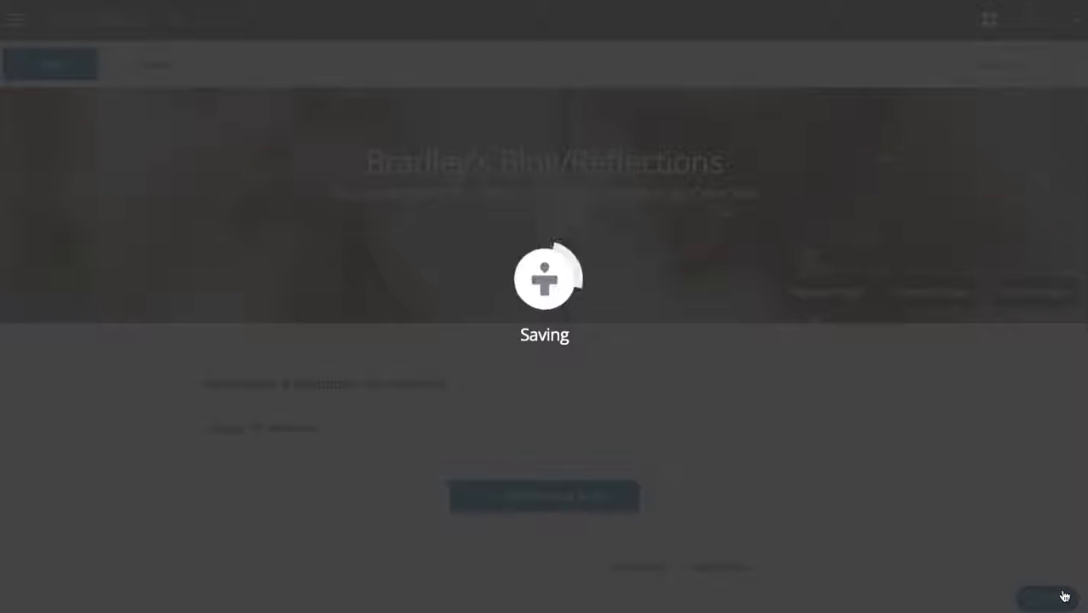
- Scroll through the blog's three posts, then back up to the sparkler banner
scroll(829, 381, down, 6)
scroll(829, 381, up, 2)
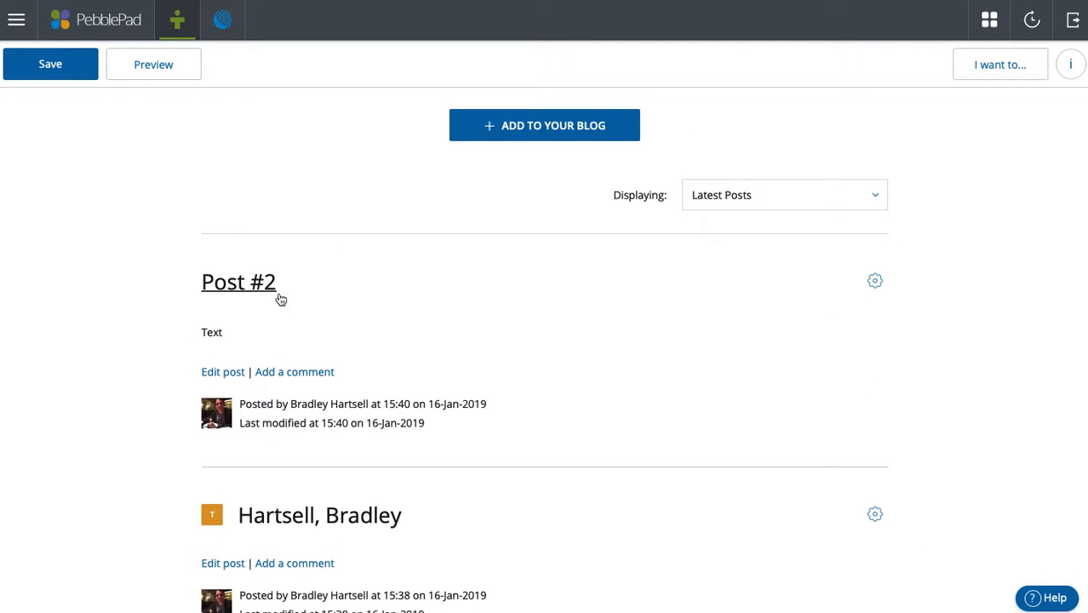
scroll(429, 380, down, 3)
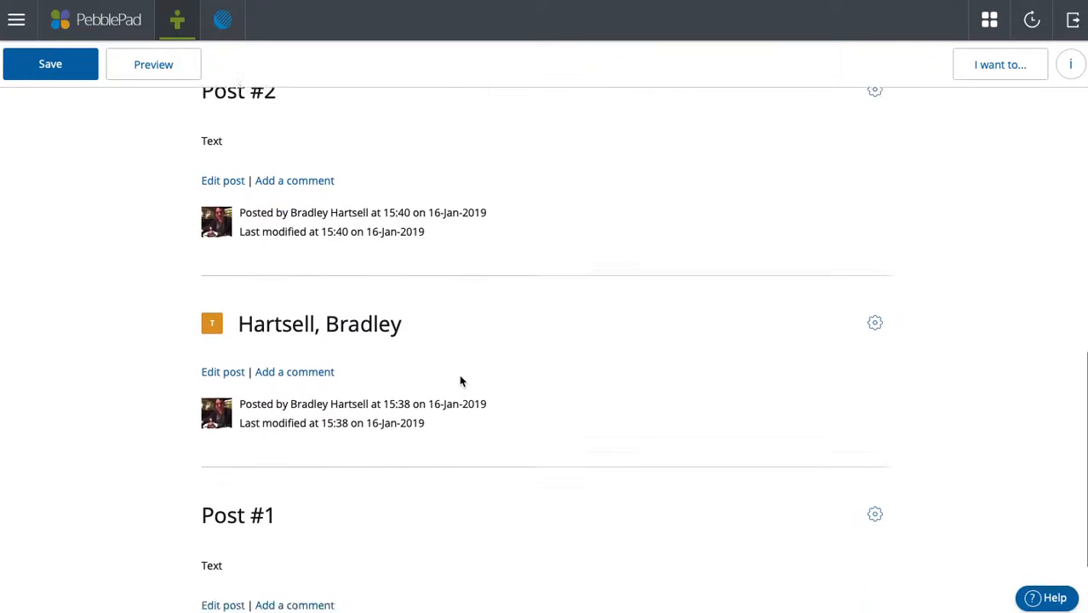
scroll(461, 379, up, 2)
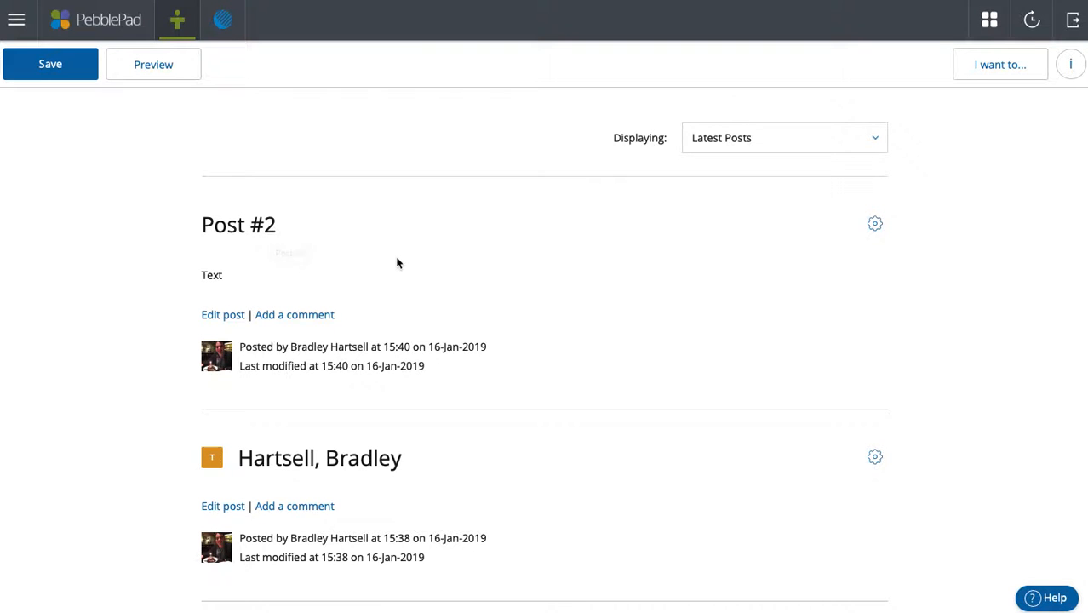
scroll(396, 259, up, 5)
scroll(740, 324, up, 3)
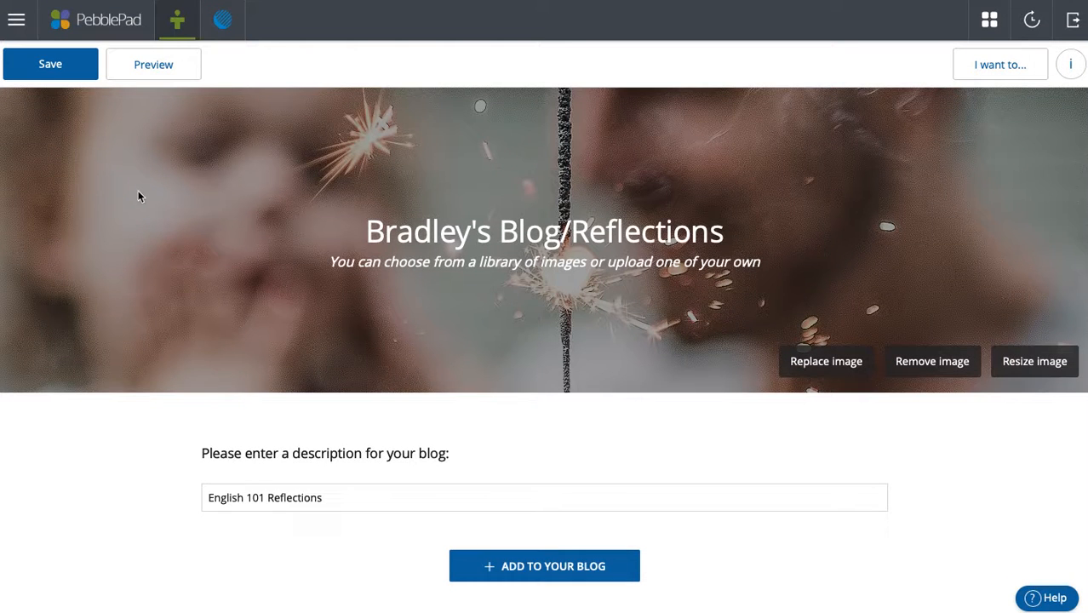